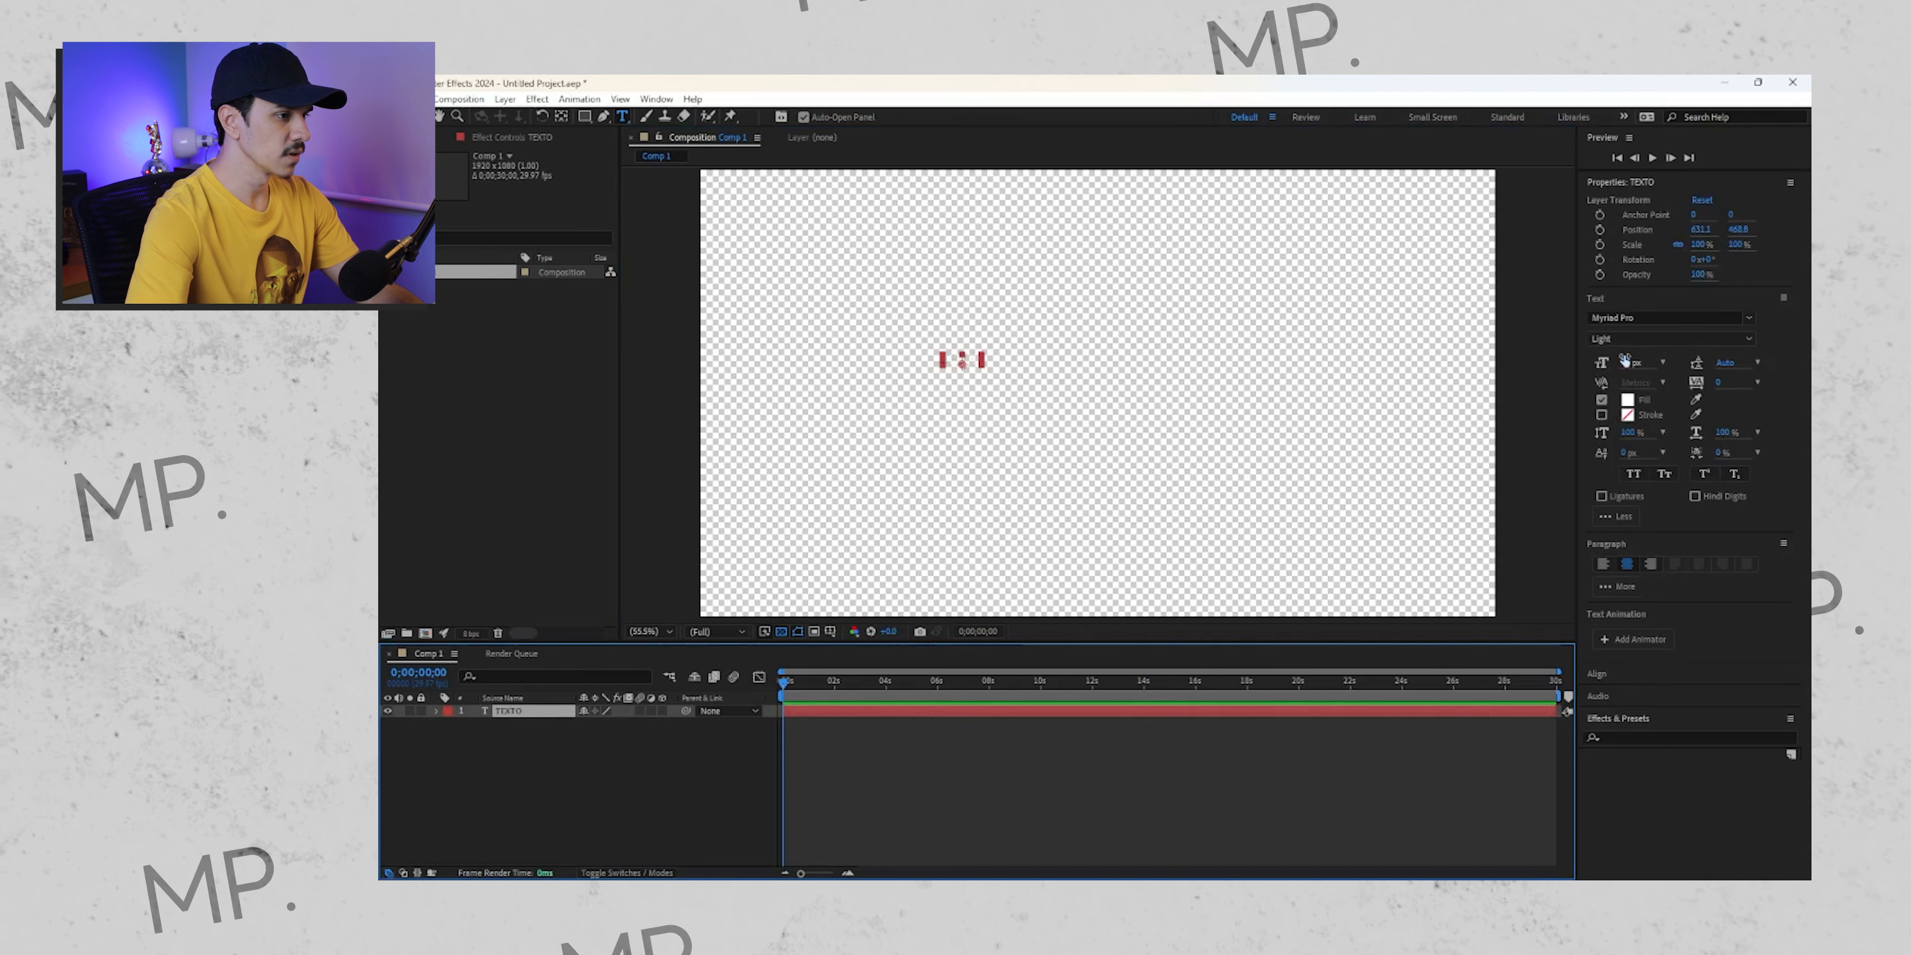
Step: Enlarge the text layer's font size and change its font to Better Together in the Script style
left_click_drag(1626, 363, 1774, 364)
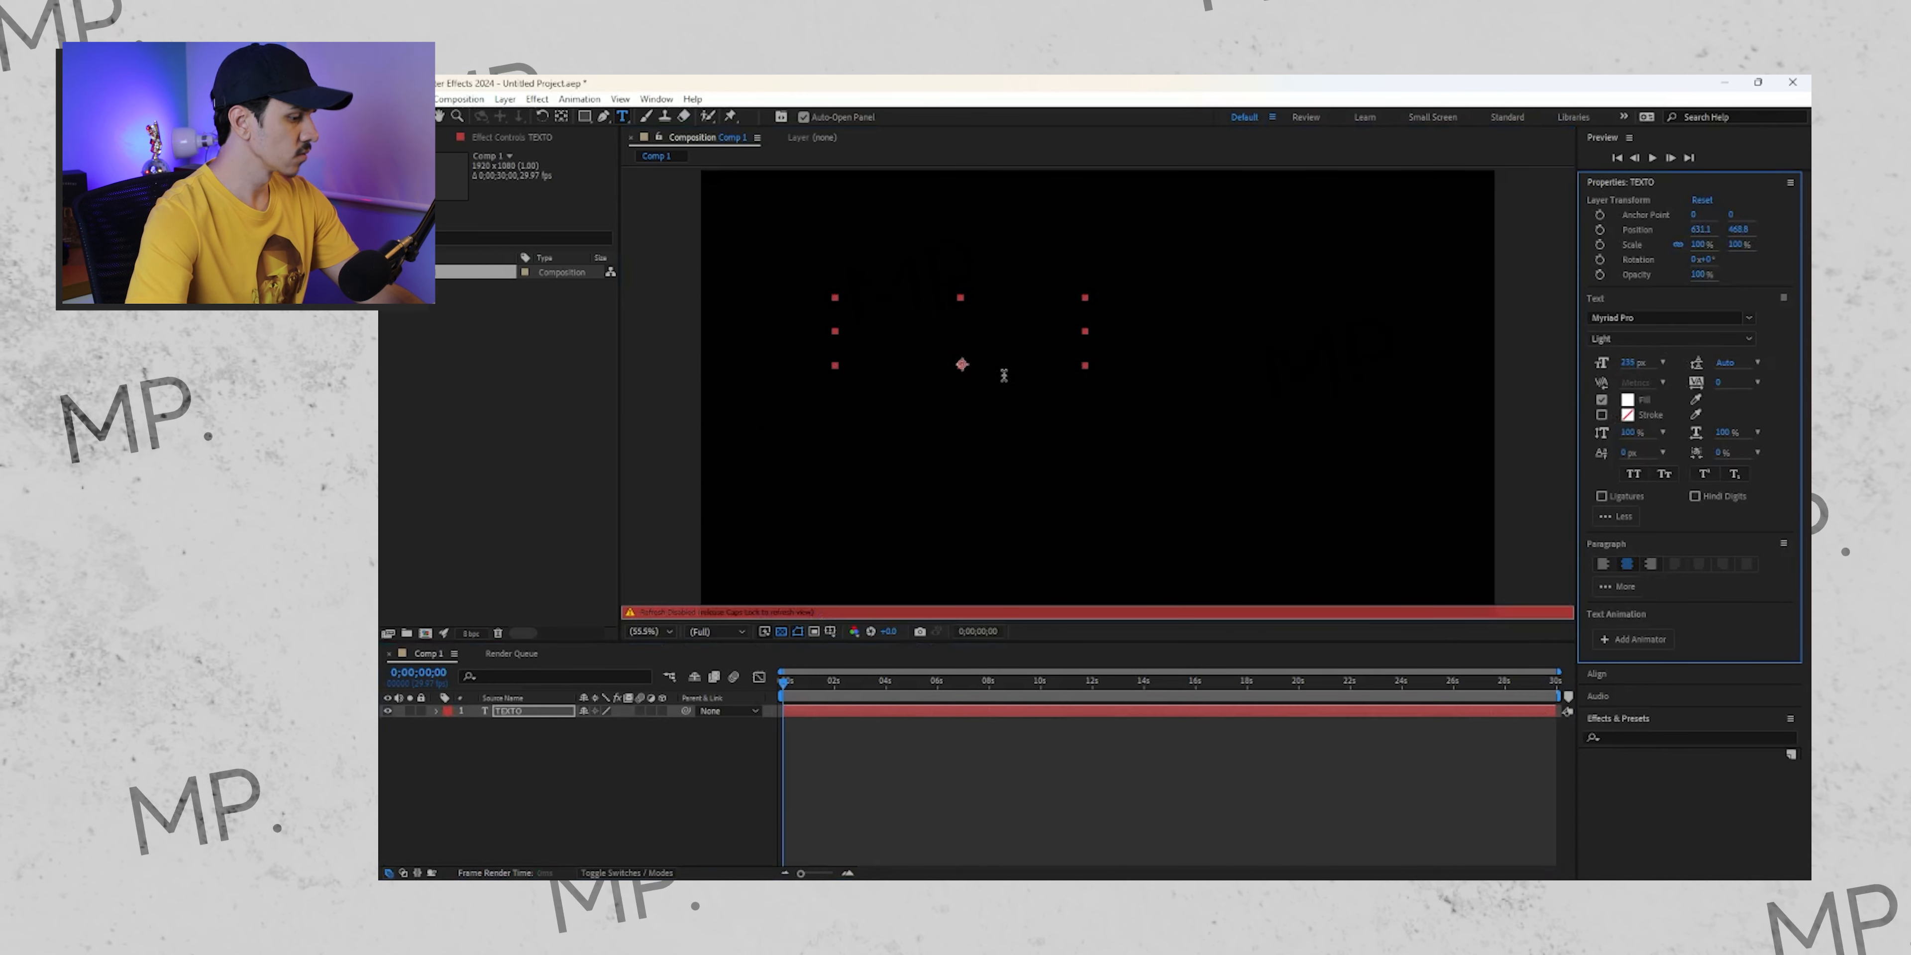
key("Caps_Lock")
left_click(1666, 318)
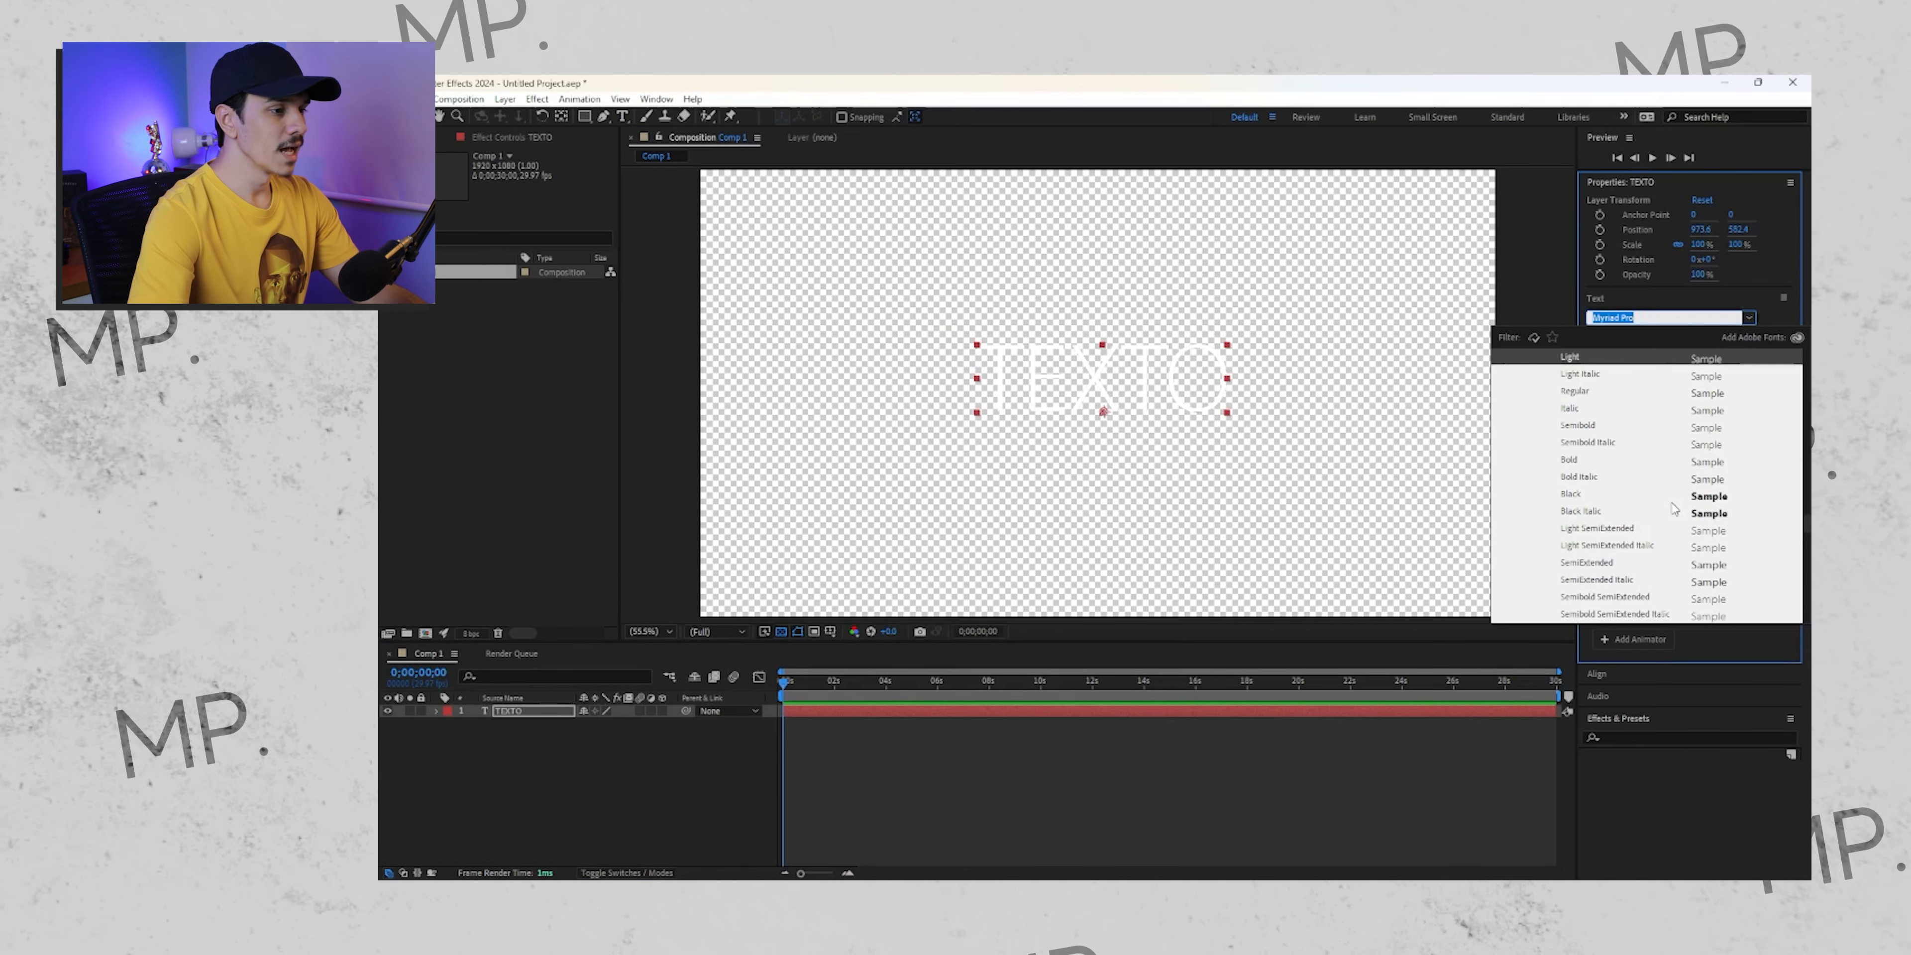
scroll(1675, 508, "up", 5)
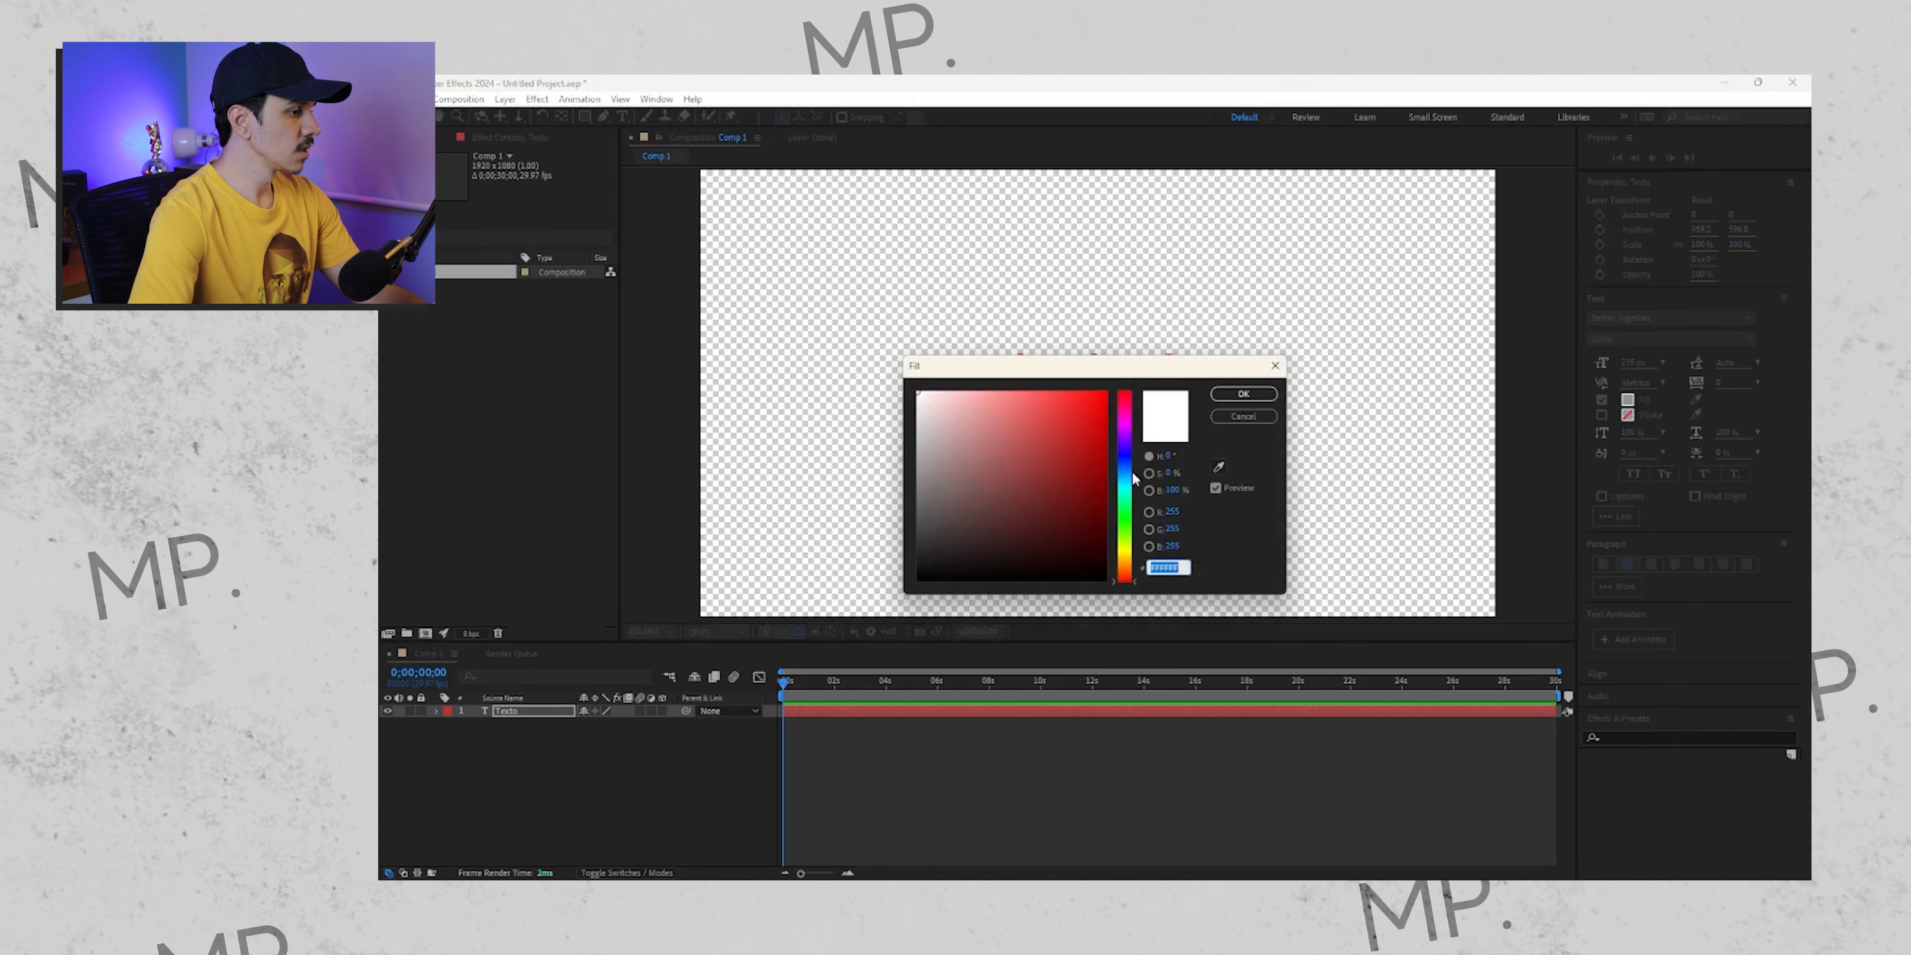
Step: Set the text's fill color to red, EF3C3C
left_click(1126, 429)
left_click(1058, 403)
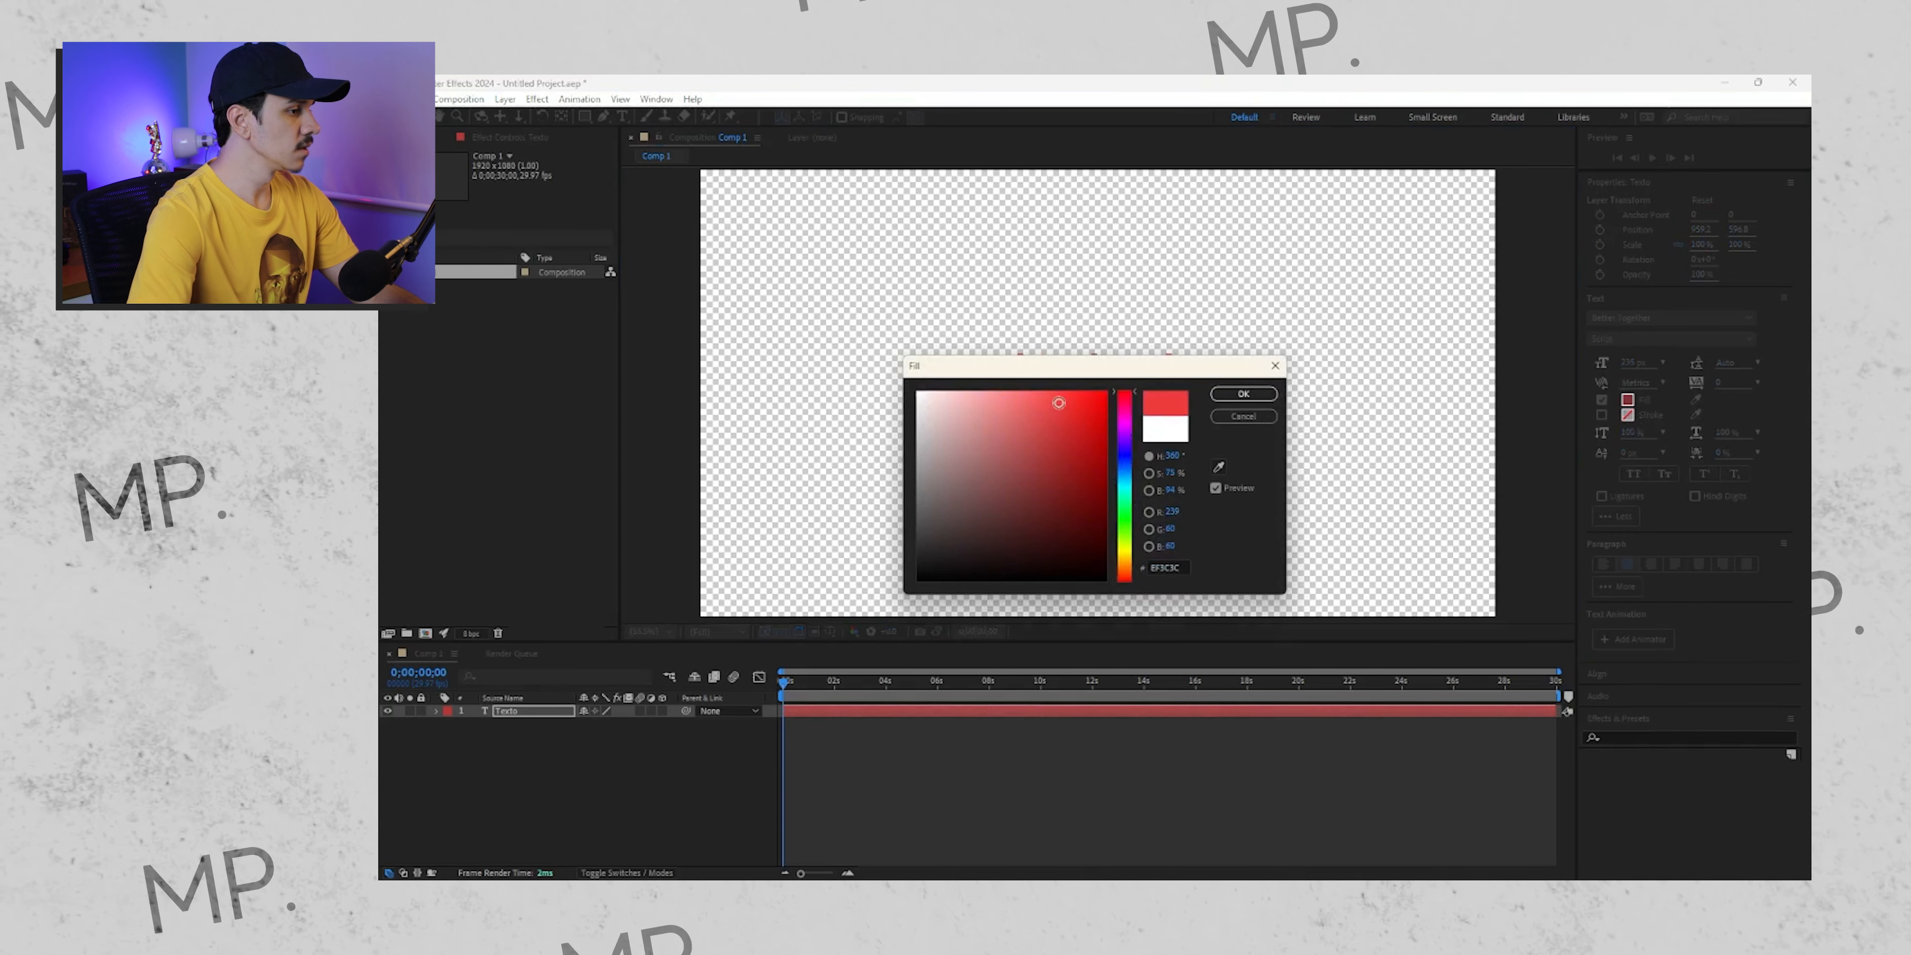
left_click(1245, 393)
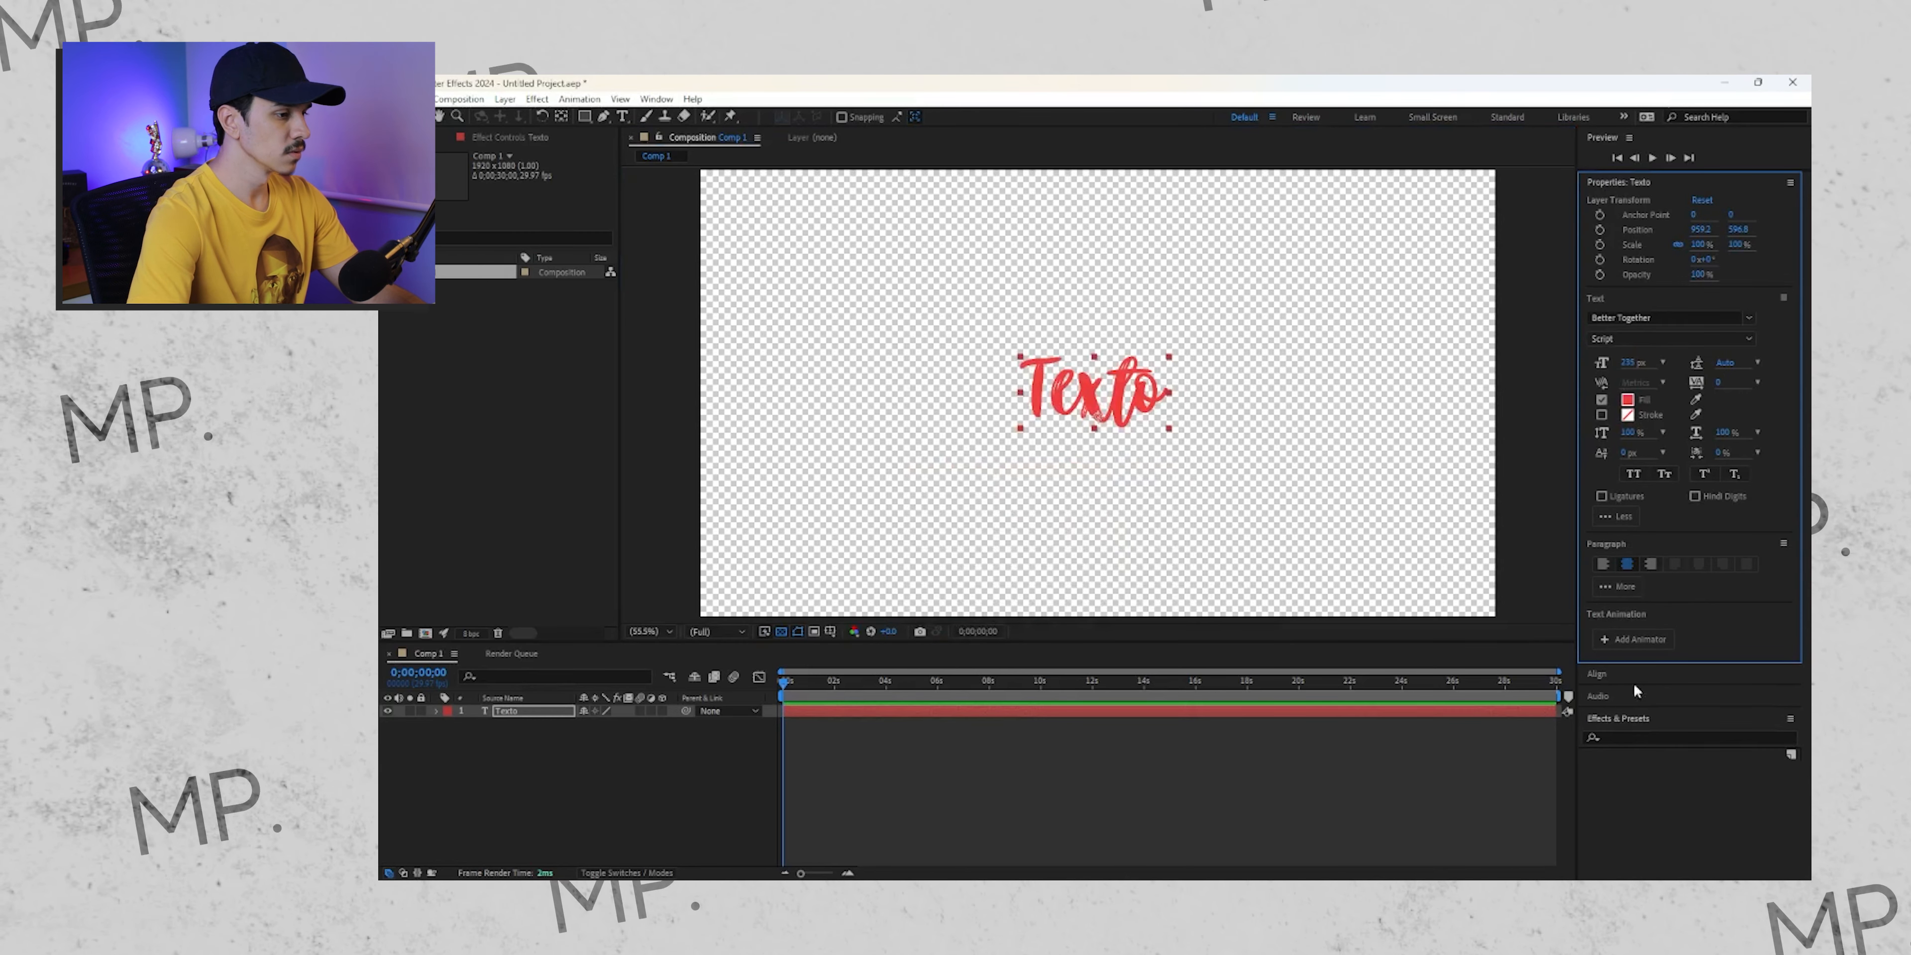
Step: Start a mask path on the Texto layer with the Pen tool, tracing the strokes of the letter T
left_click(536, 730)
left_click(512, 712)
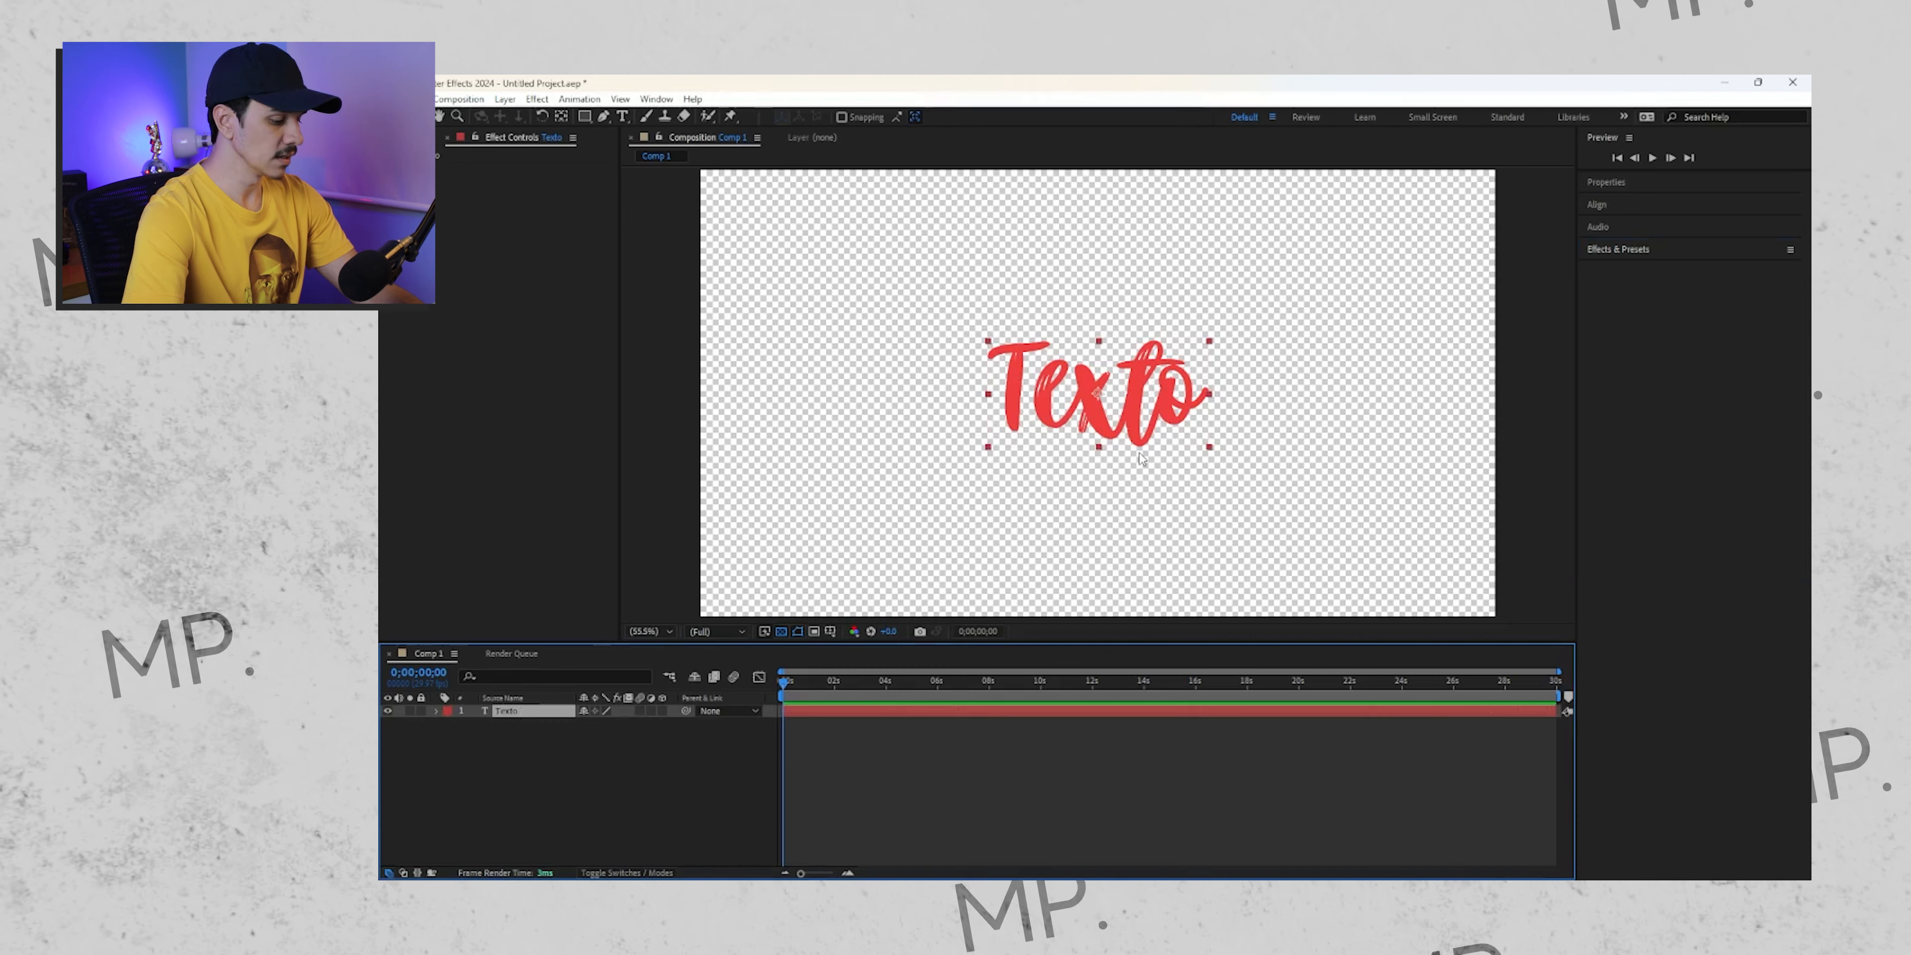
key("g")
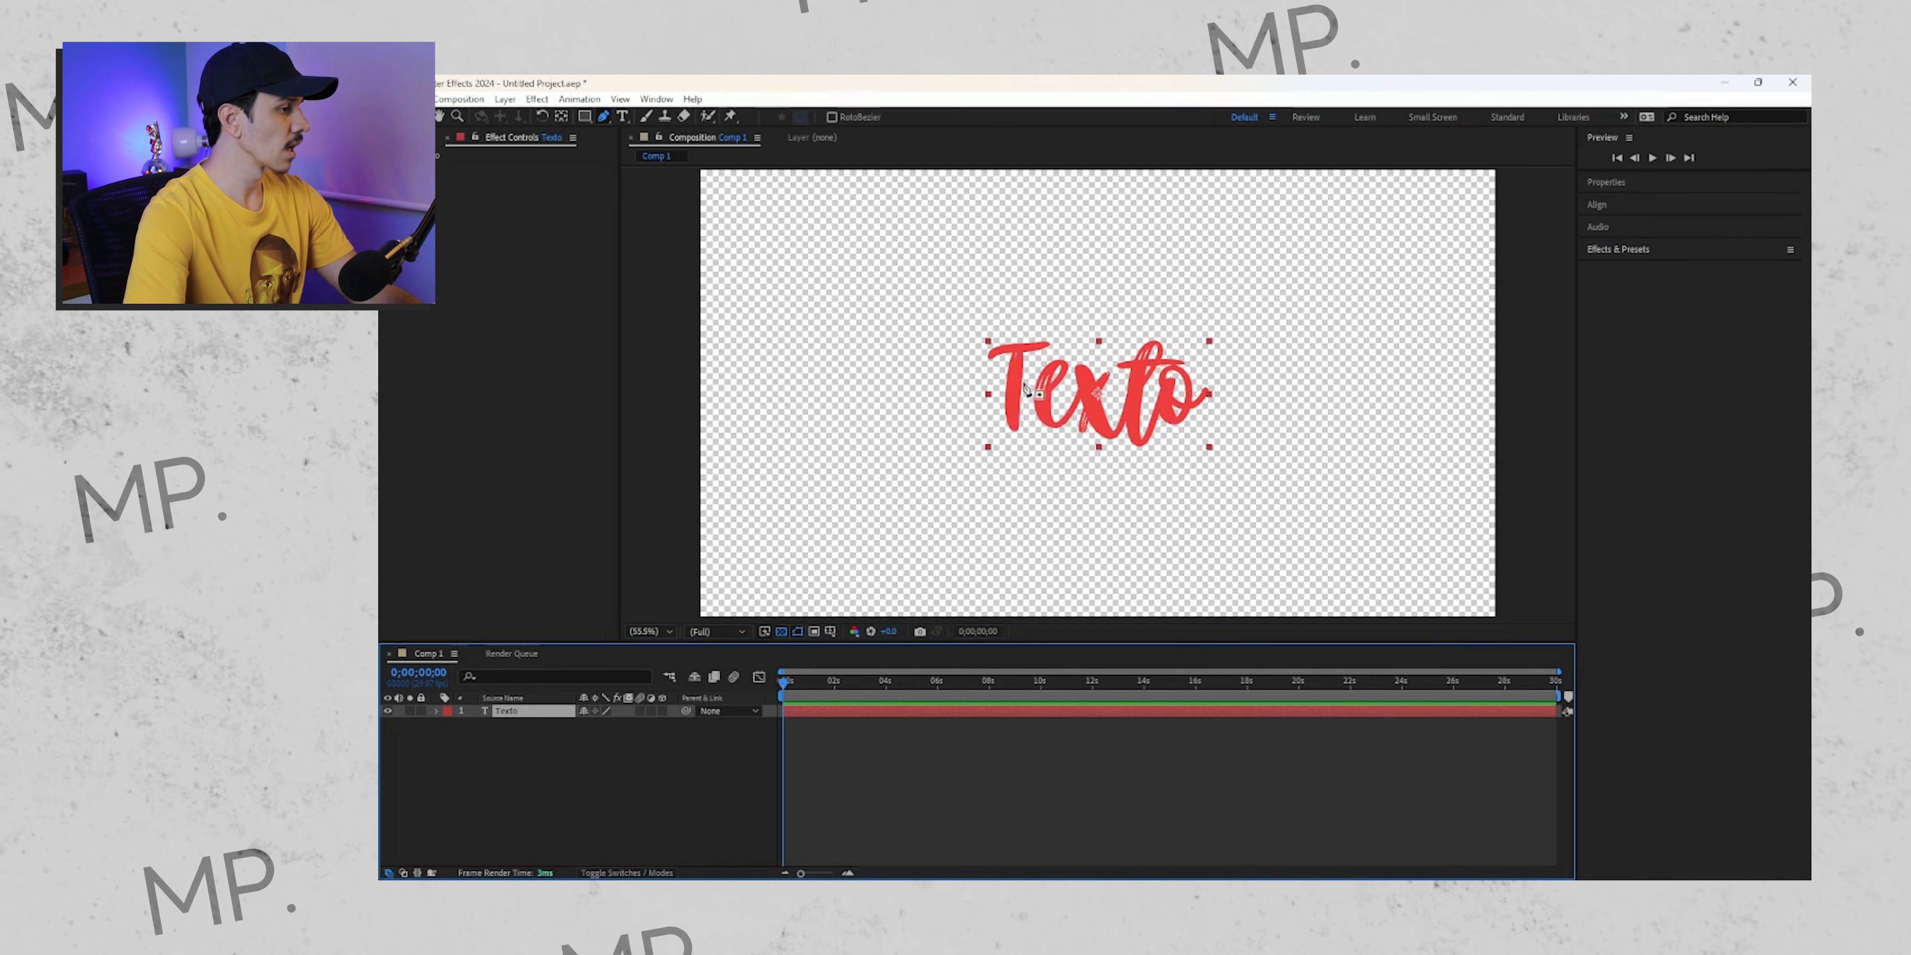
key("slash")
left_click(954, 488)
left_click(952, 341)
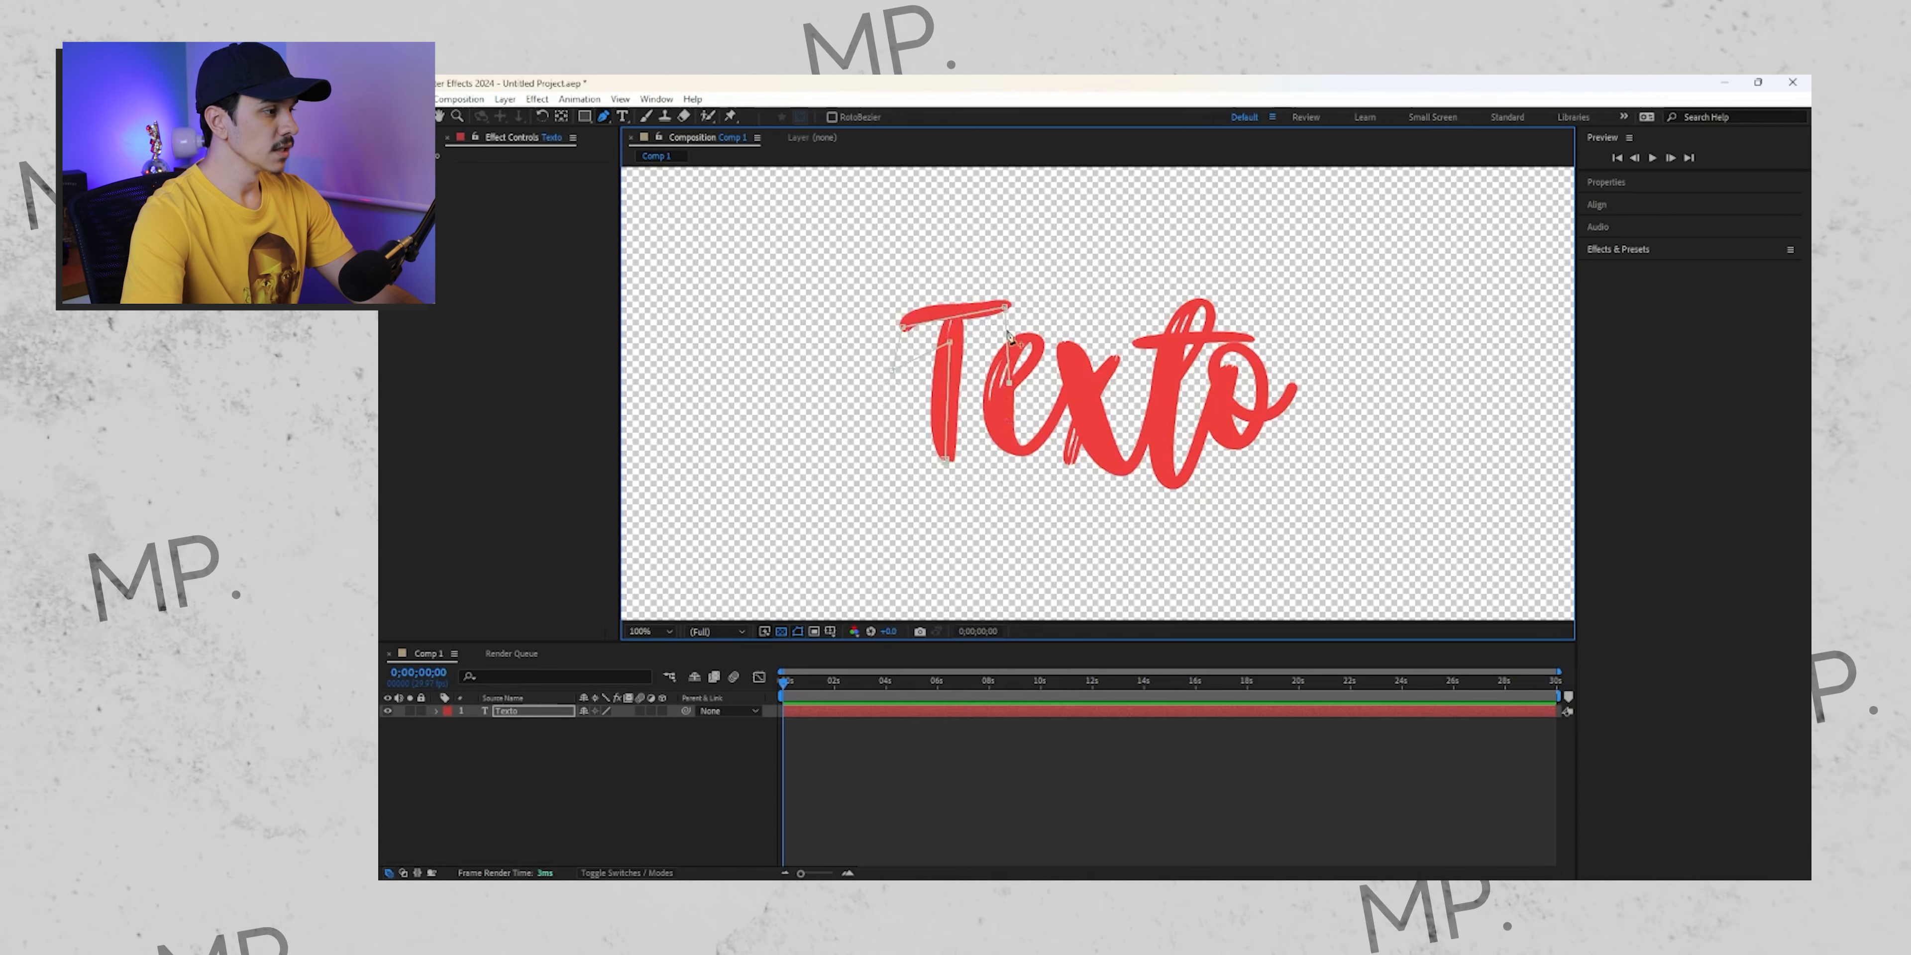
Step: Continue the same mask path with curved points through the letters e, x, t and o
scroll(987, 300, "up", 1)
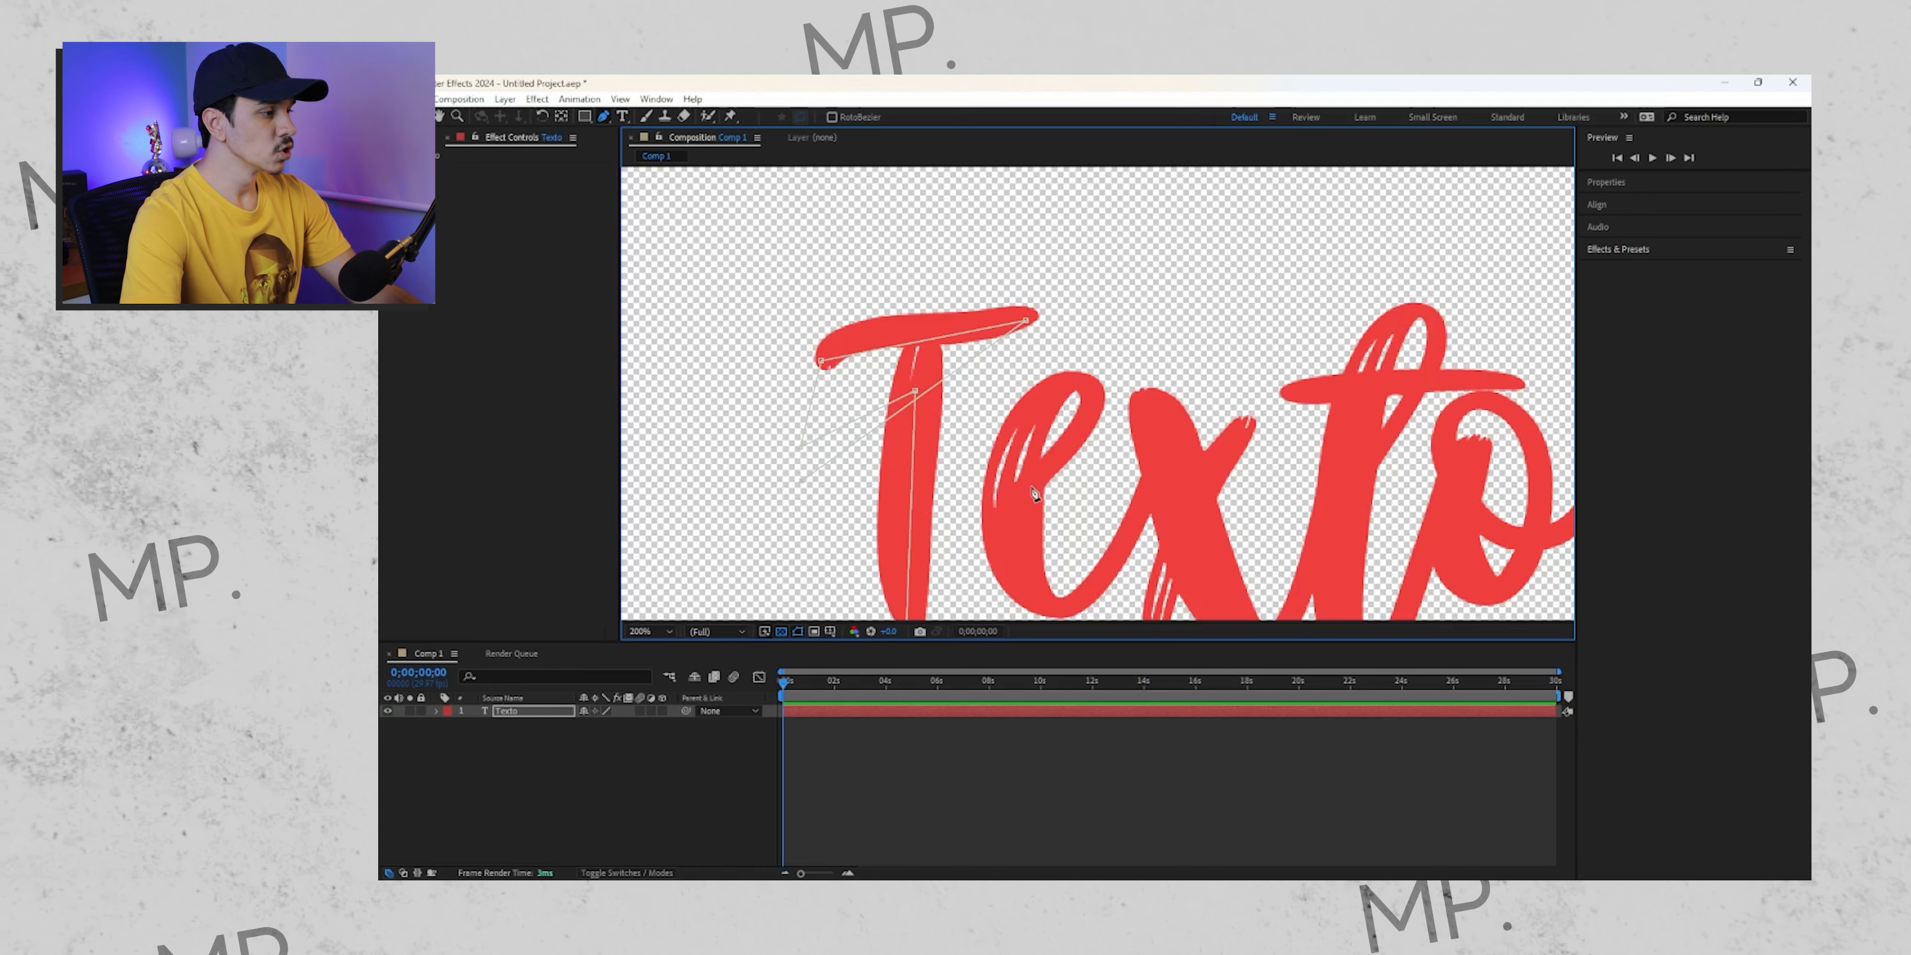
left_click(1098, 394)
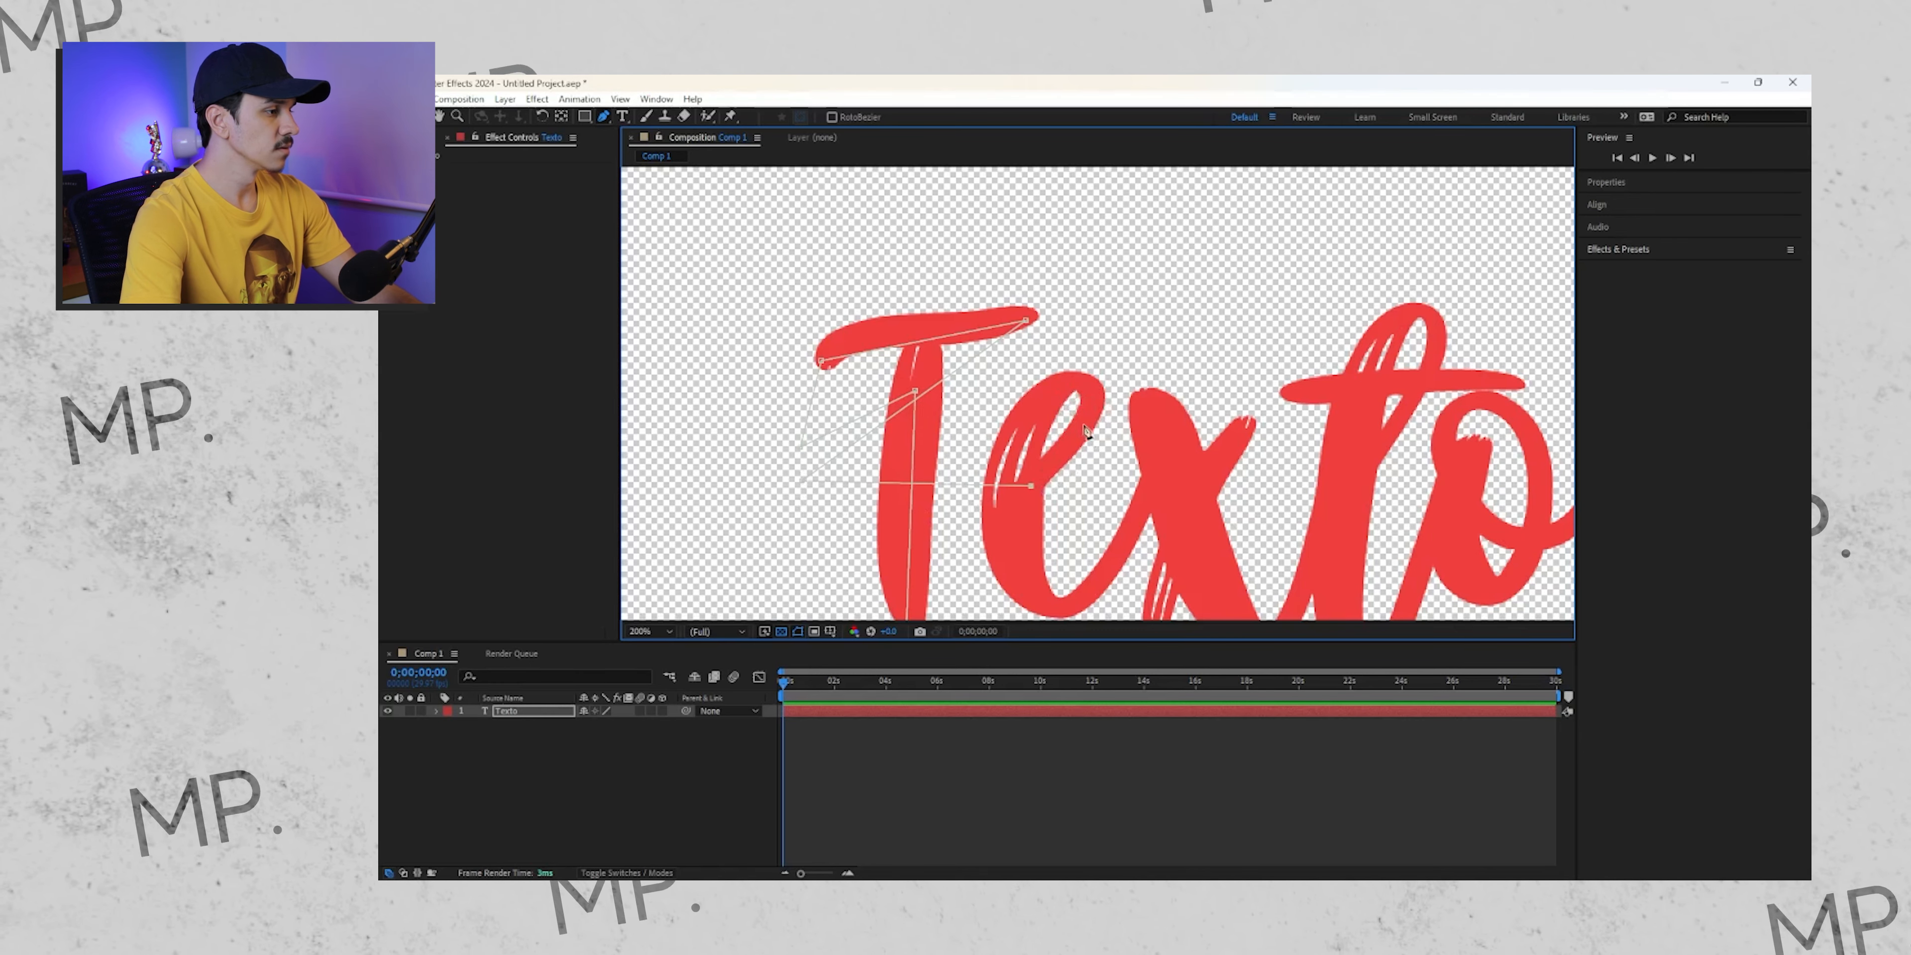
left_click_drag(1094, 391, 1027, 421)
left_click_drag(1047, 605, 1077, 604)
left_click(1150, 479)
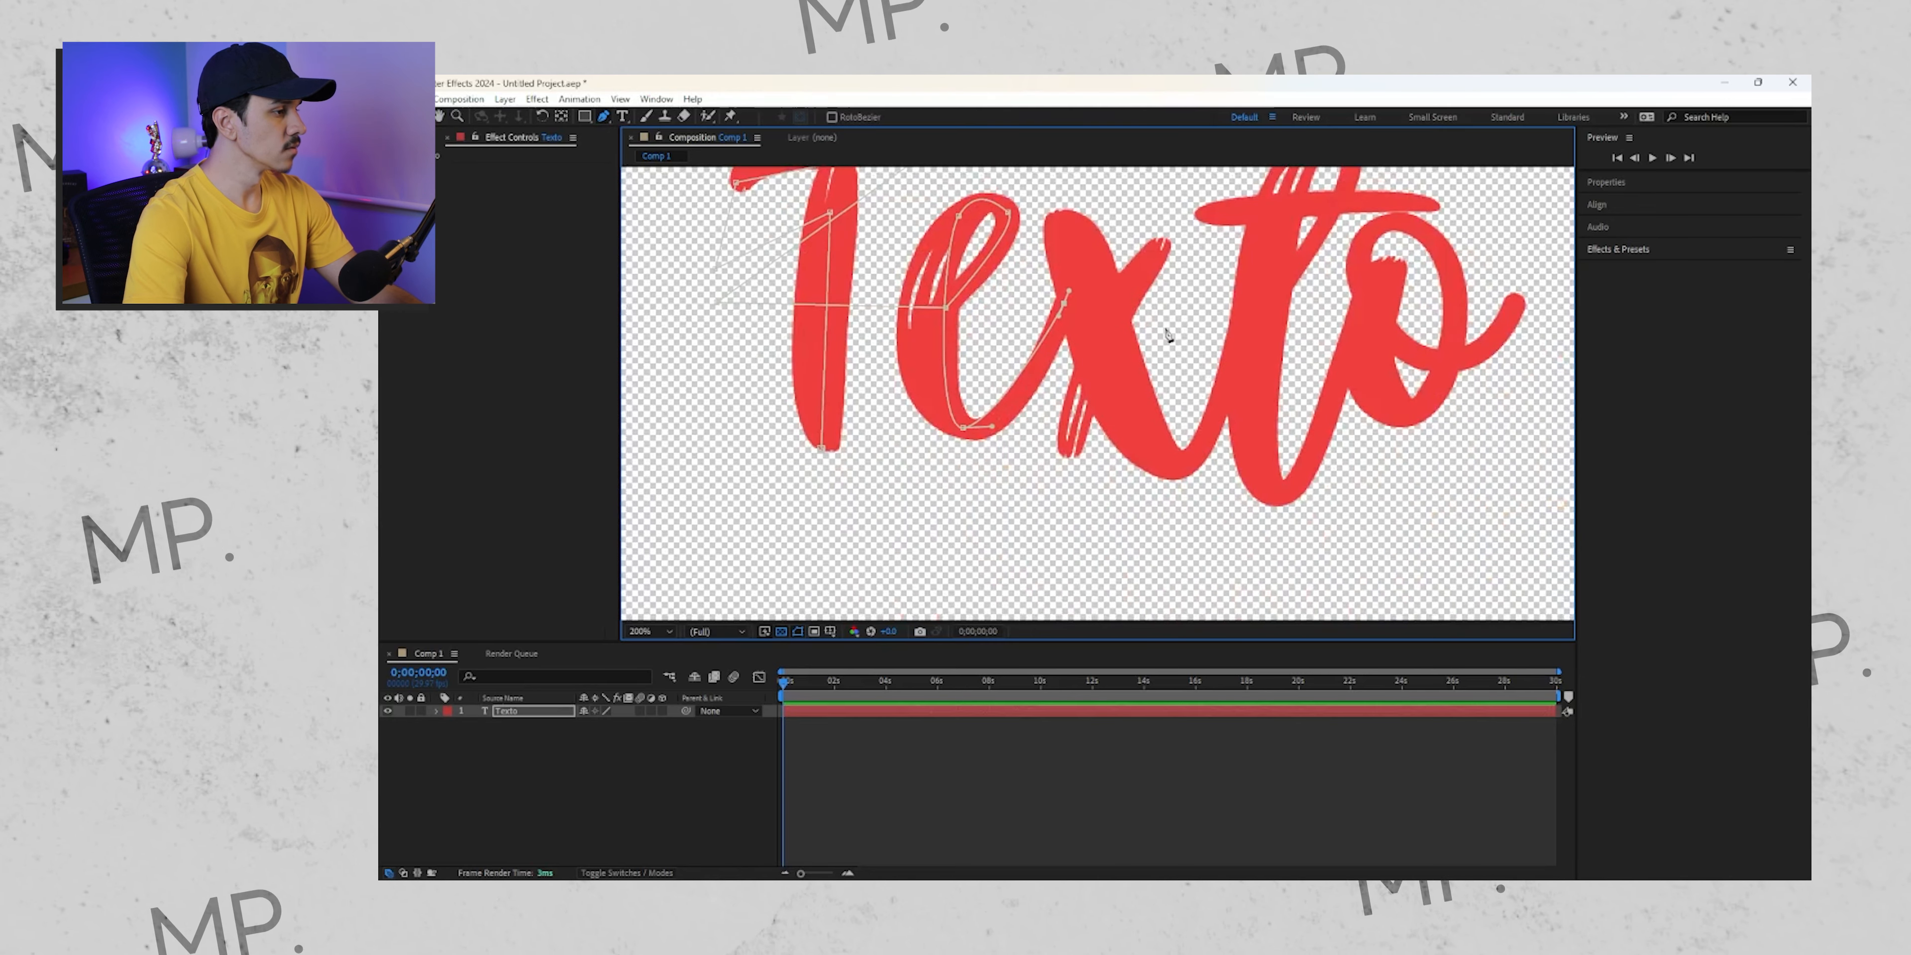
scroll(878, 444, "down", 2)
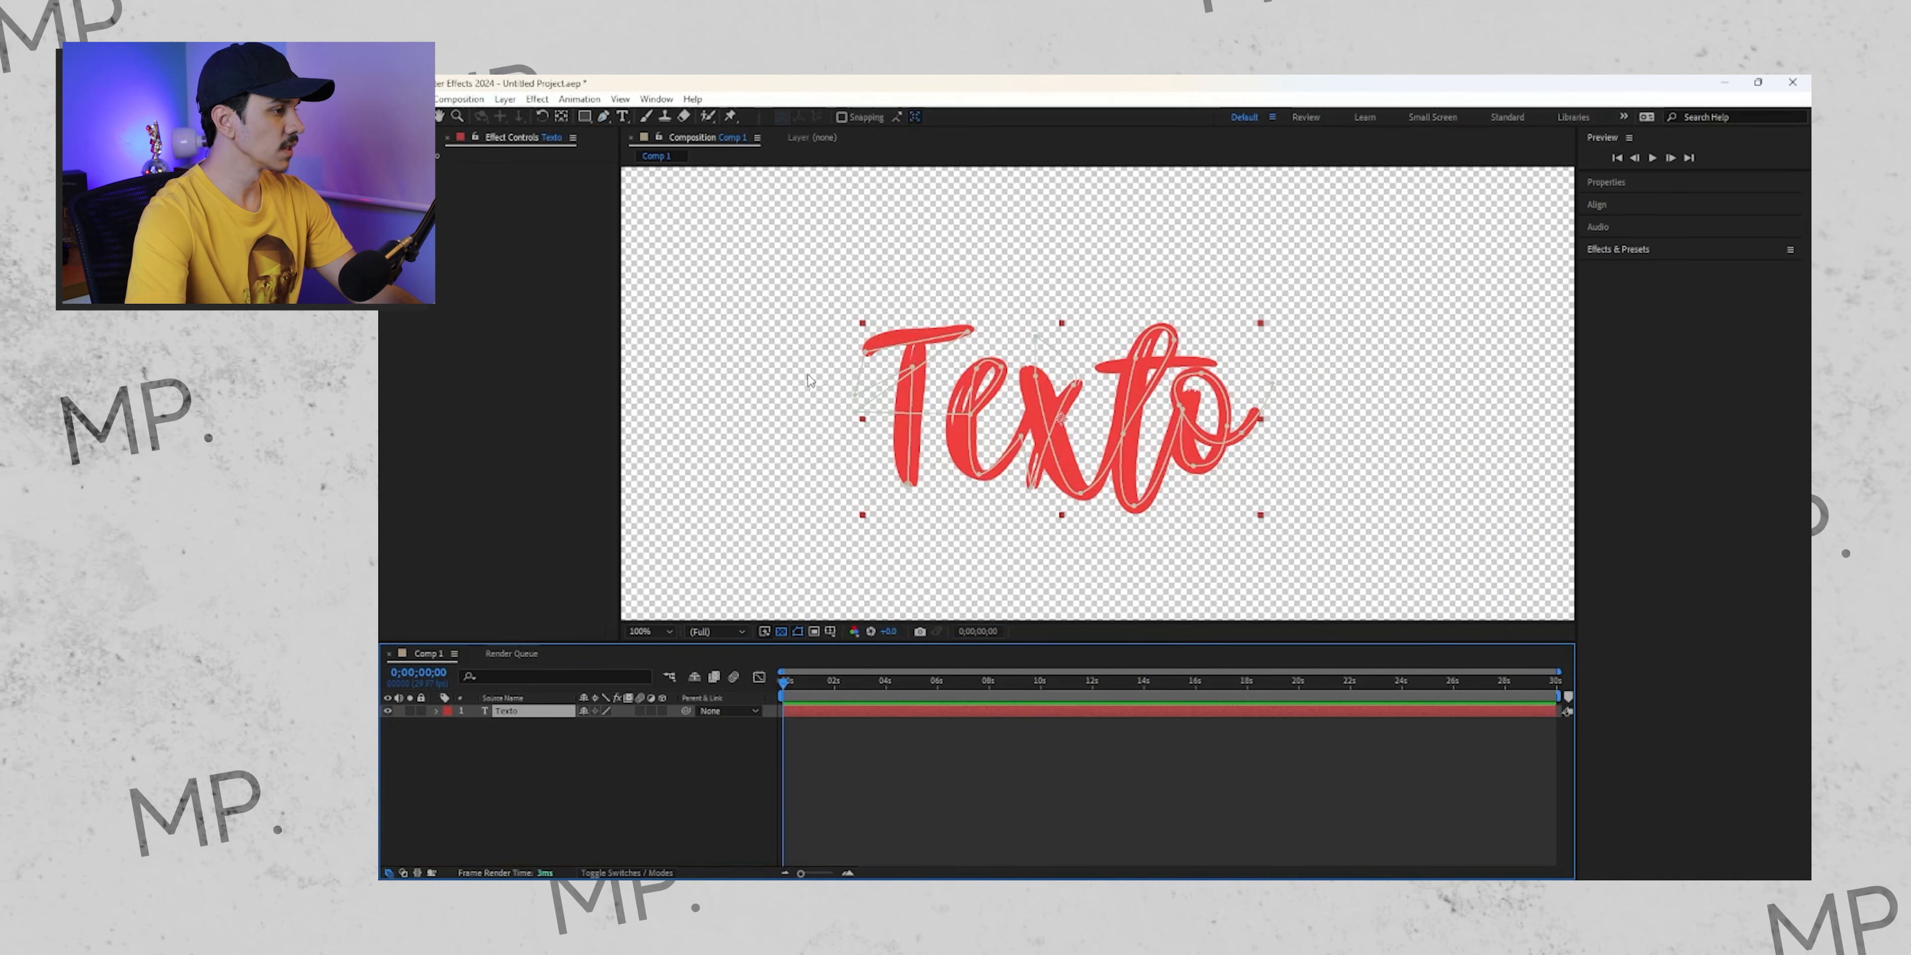
key("g")
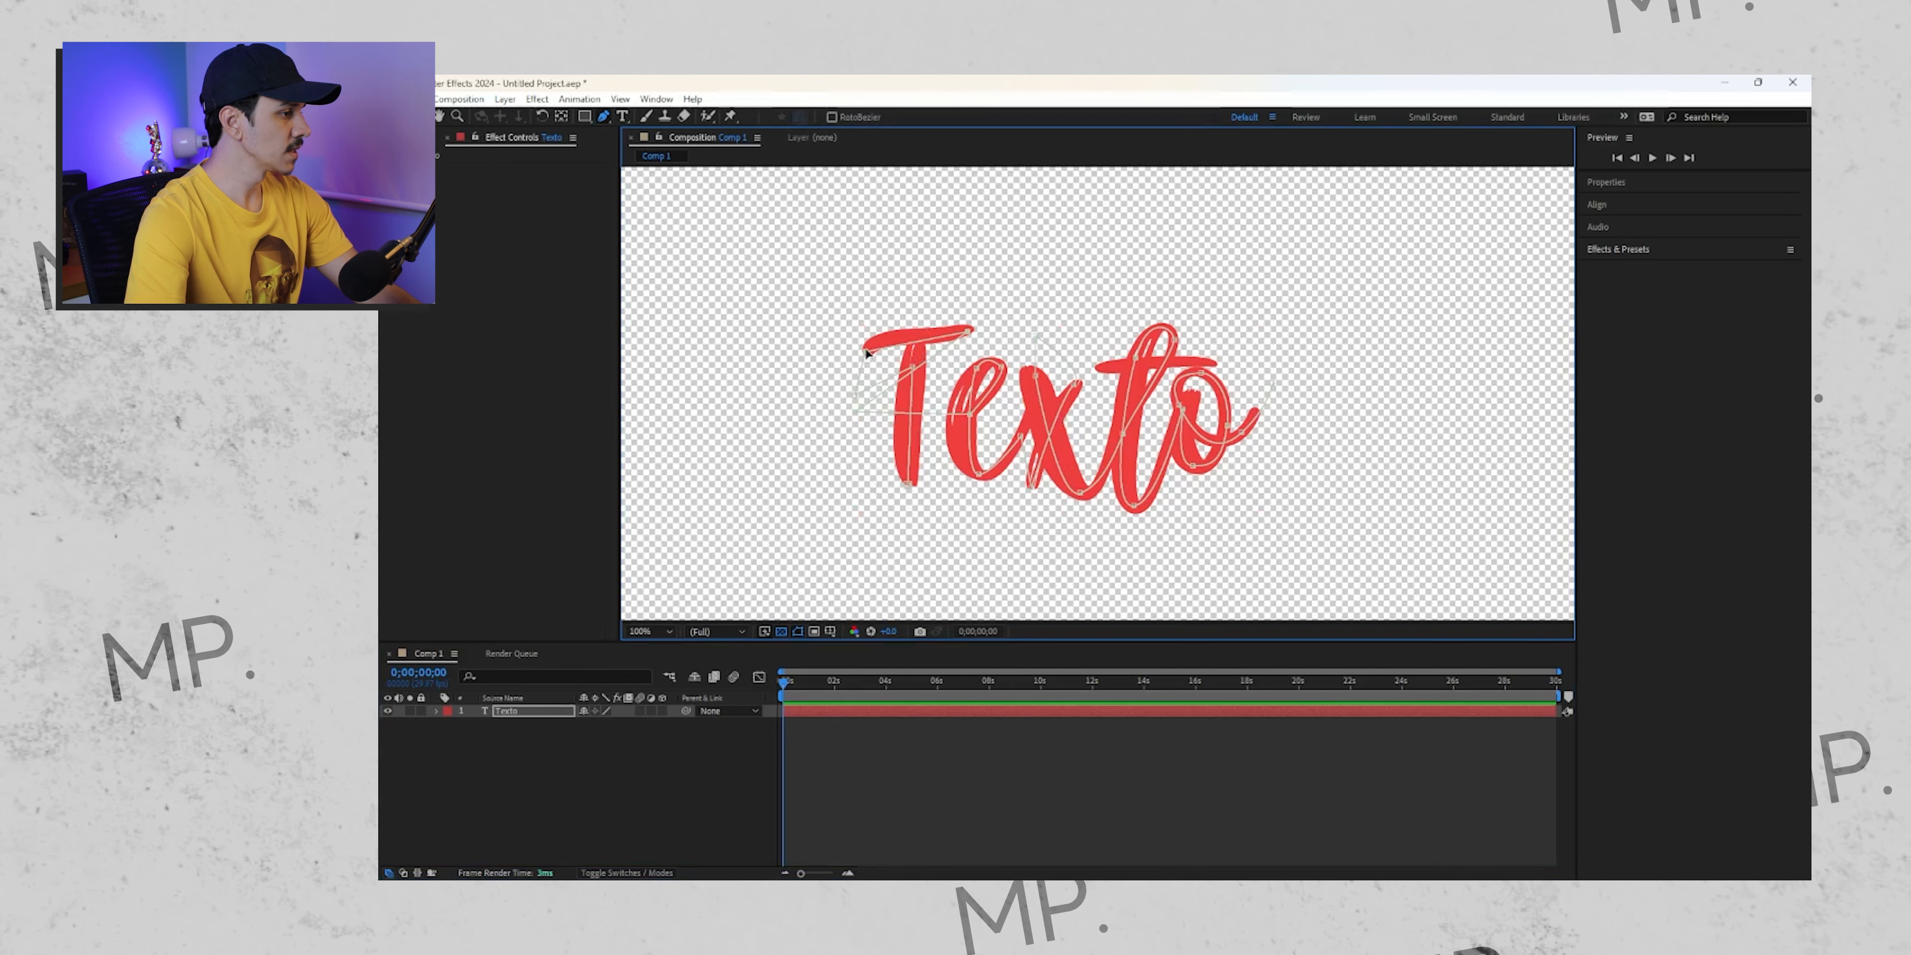
left_click_drag(867, 352, 894, 334)
Step: Find the Stroke effect under Generate and apply it to the Texto layer
left_click(573, 711)
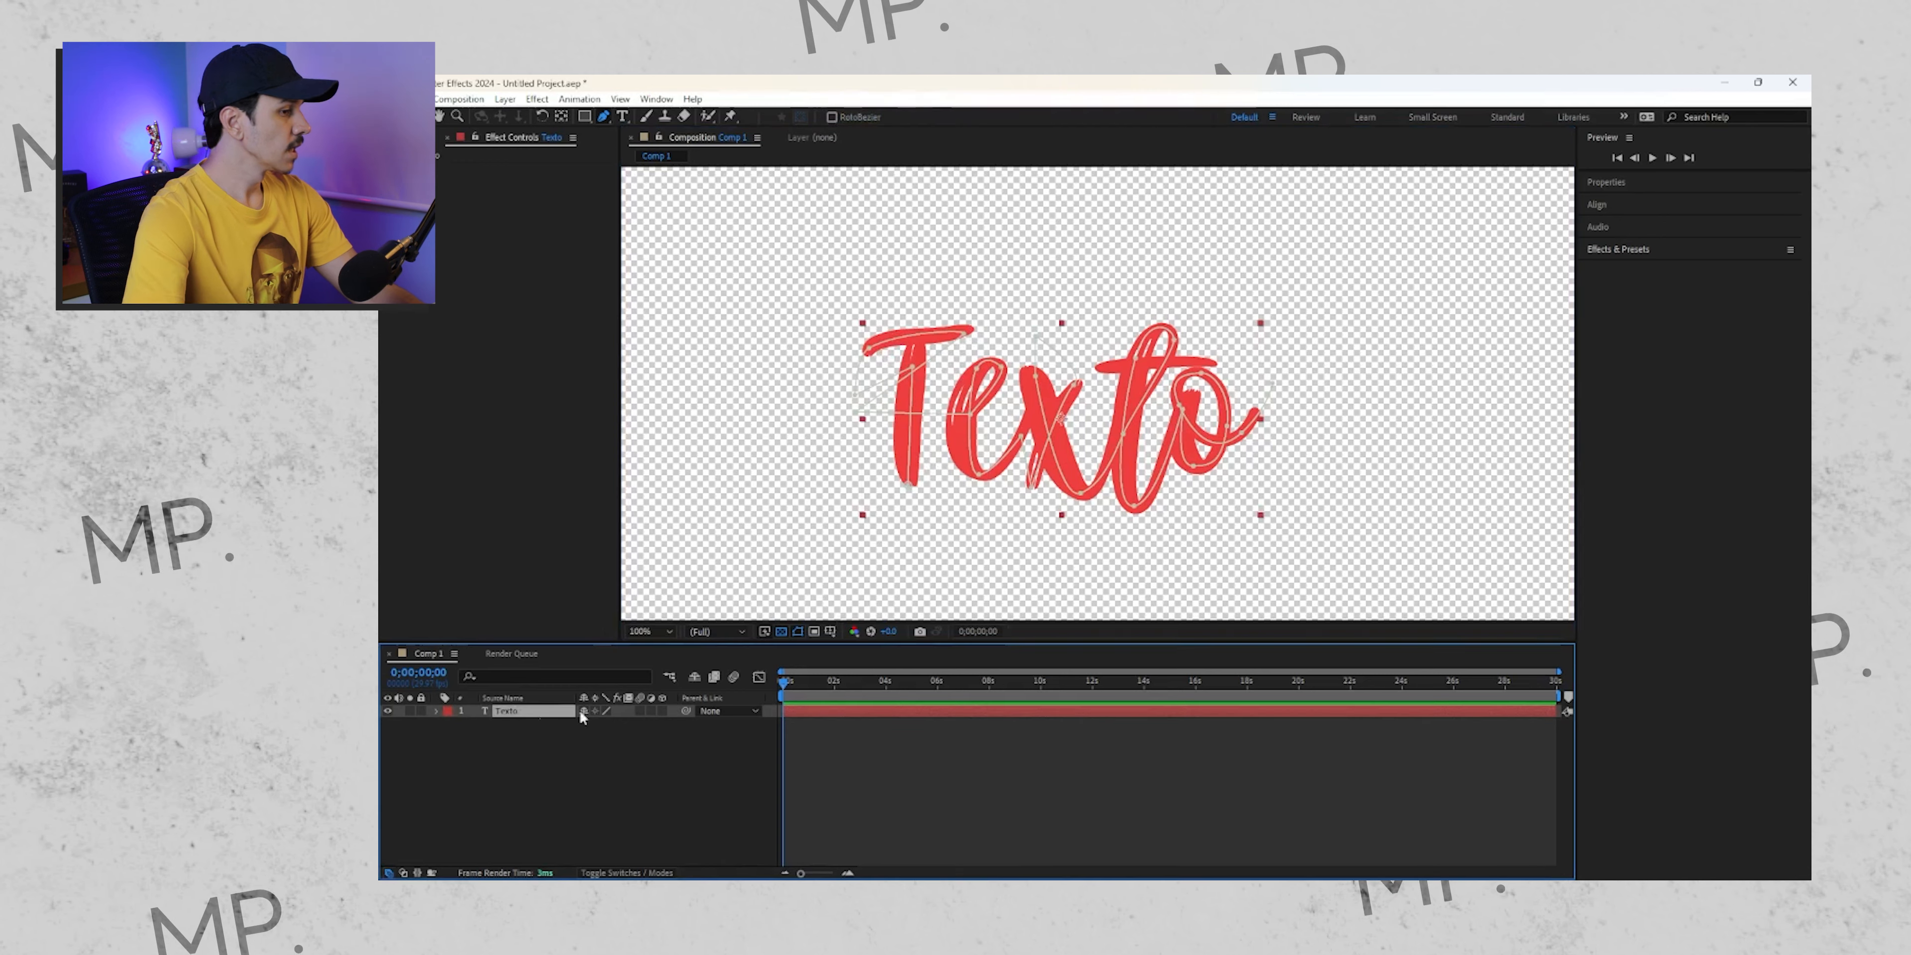
left_click(1637, 251)
left_click(1625, 261)
type("stro")
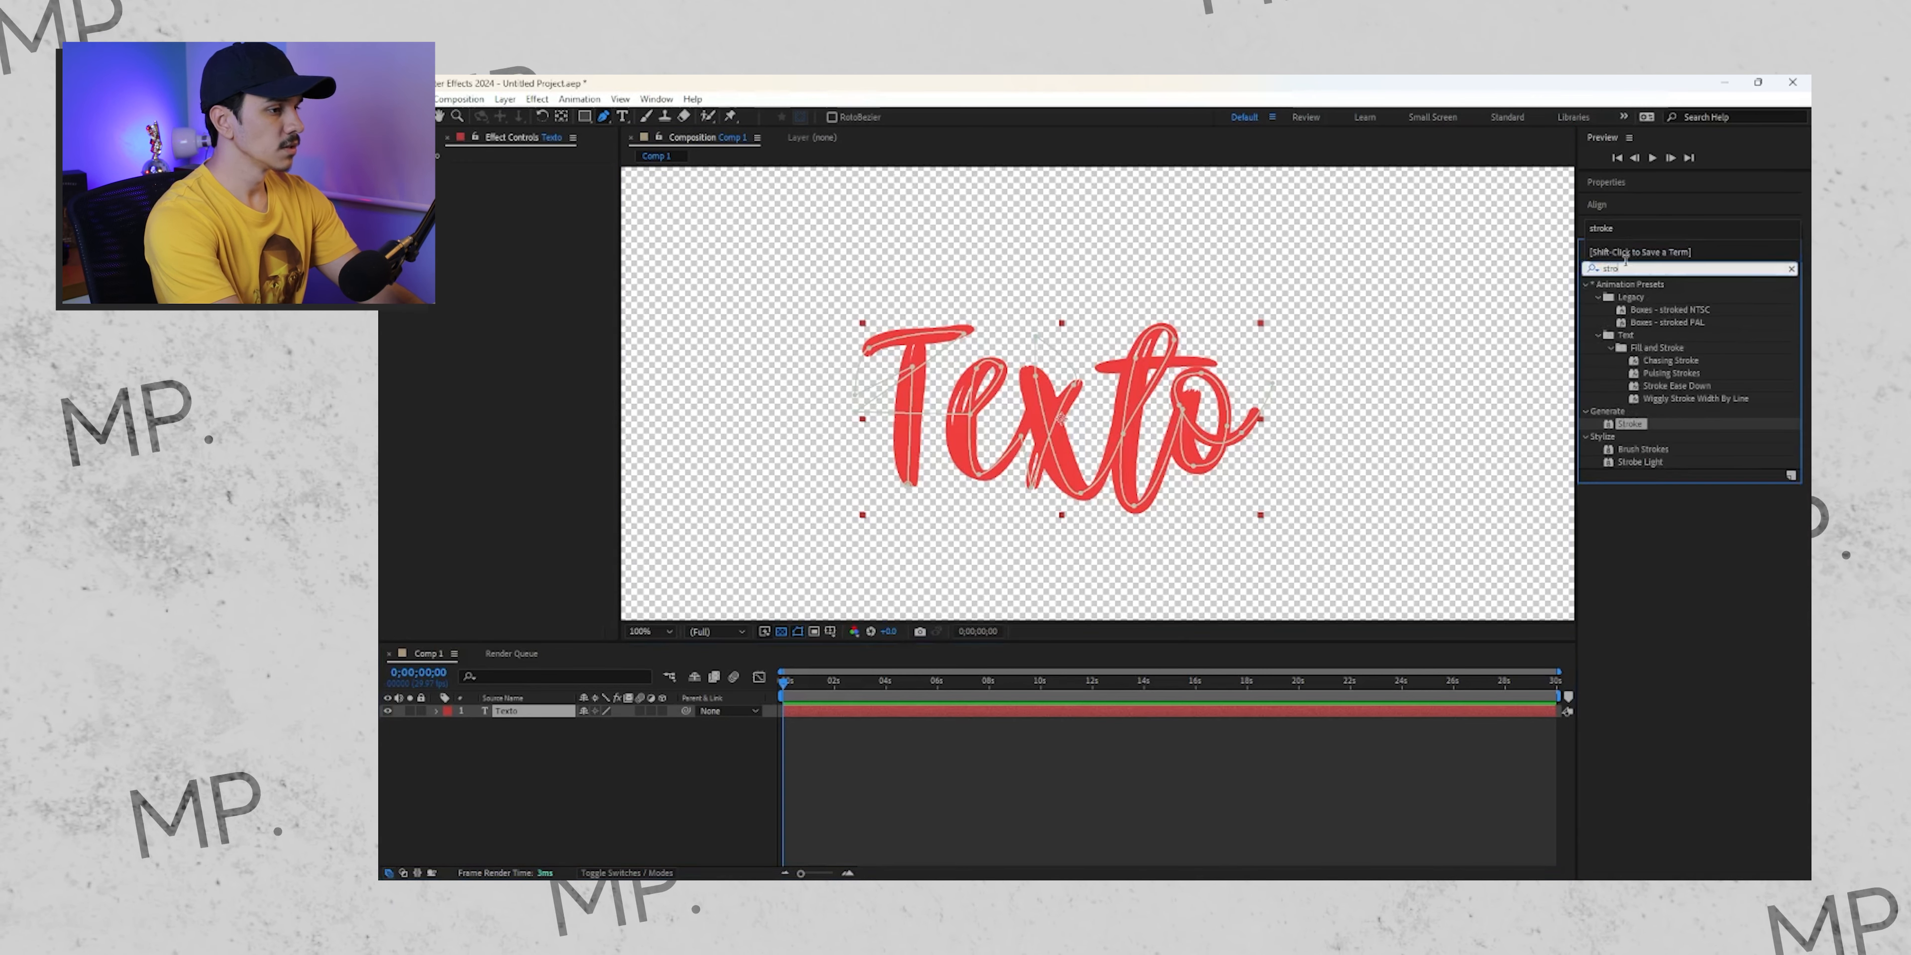
type("ke")
mouse_move(1630, 424)
left_mouse_down()
mouse_move(1076, 594)
mouse_move(541, 712)
left_mouse_up()
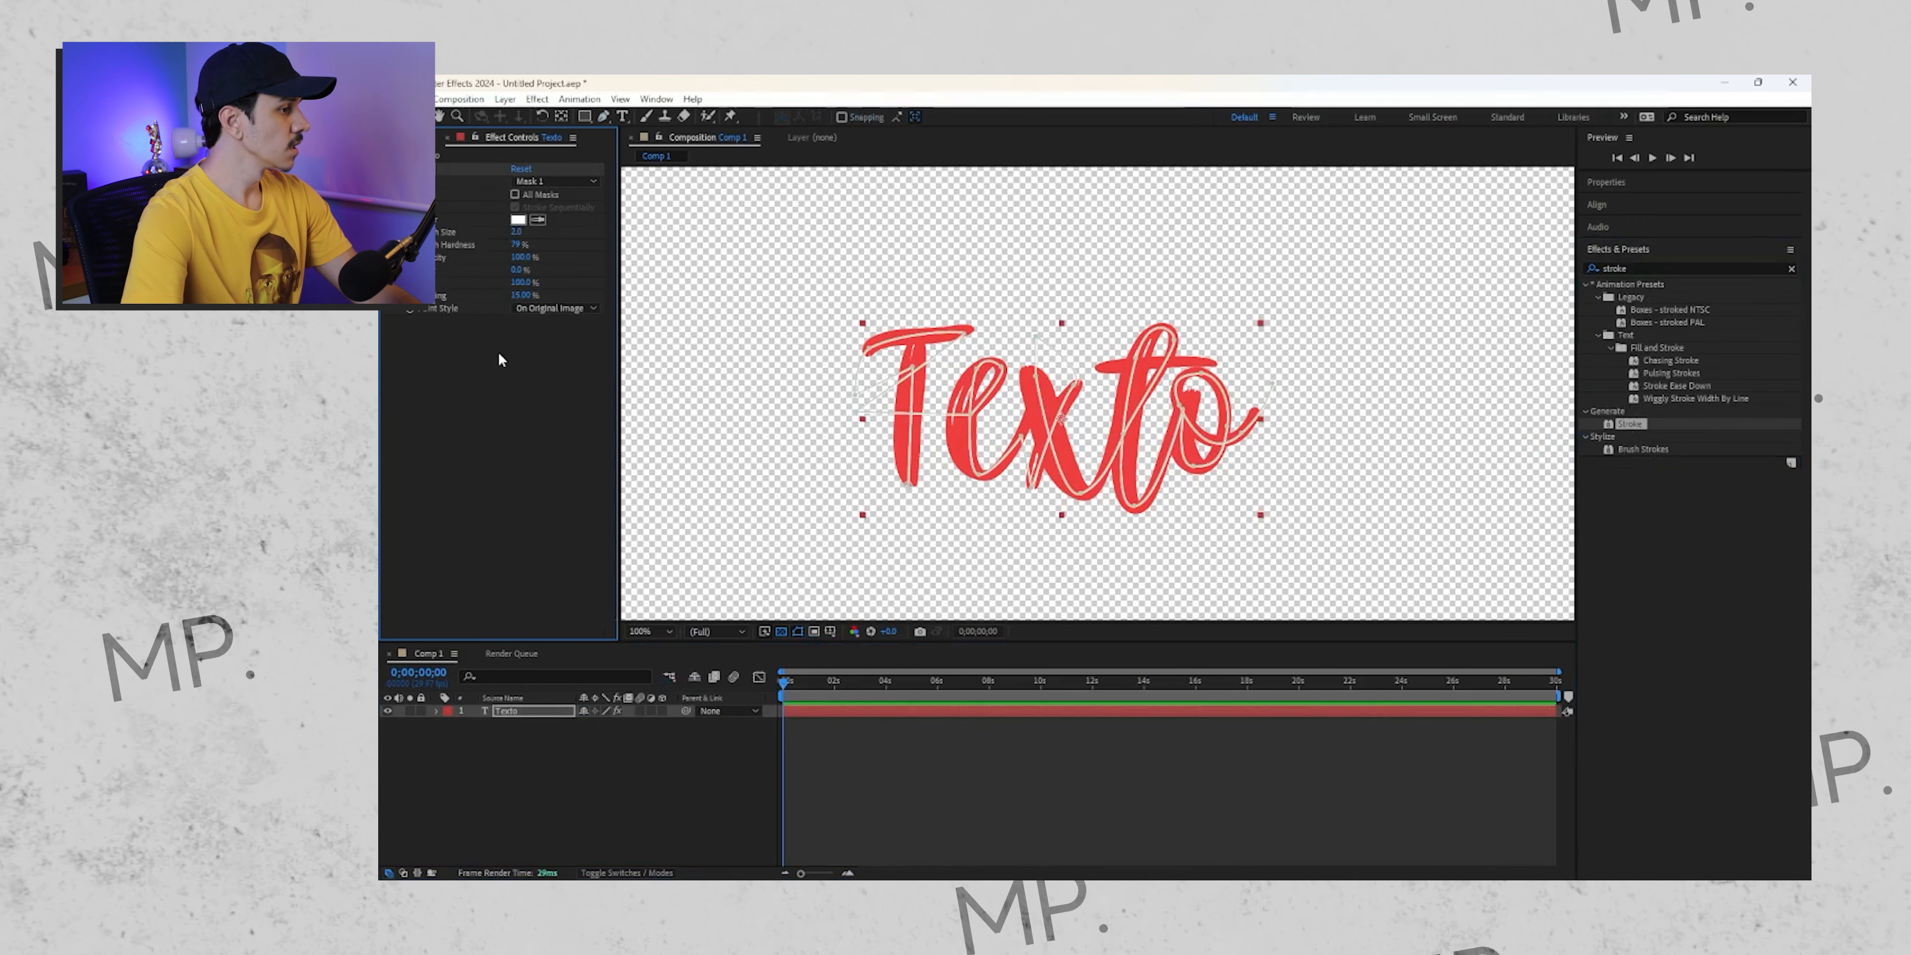
left_click(578, 776)
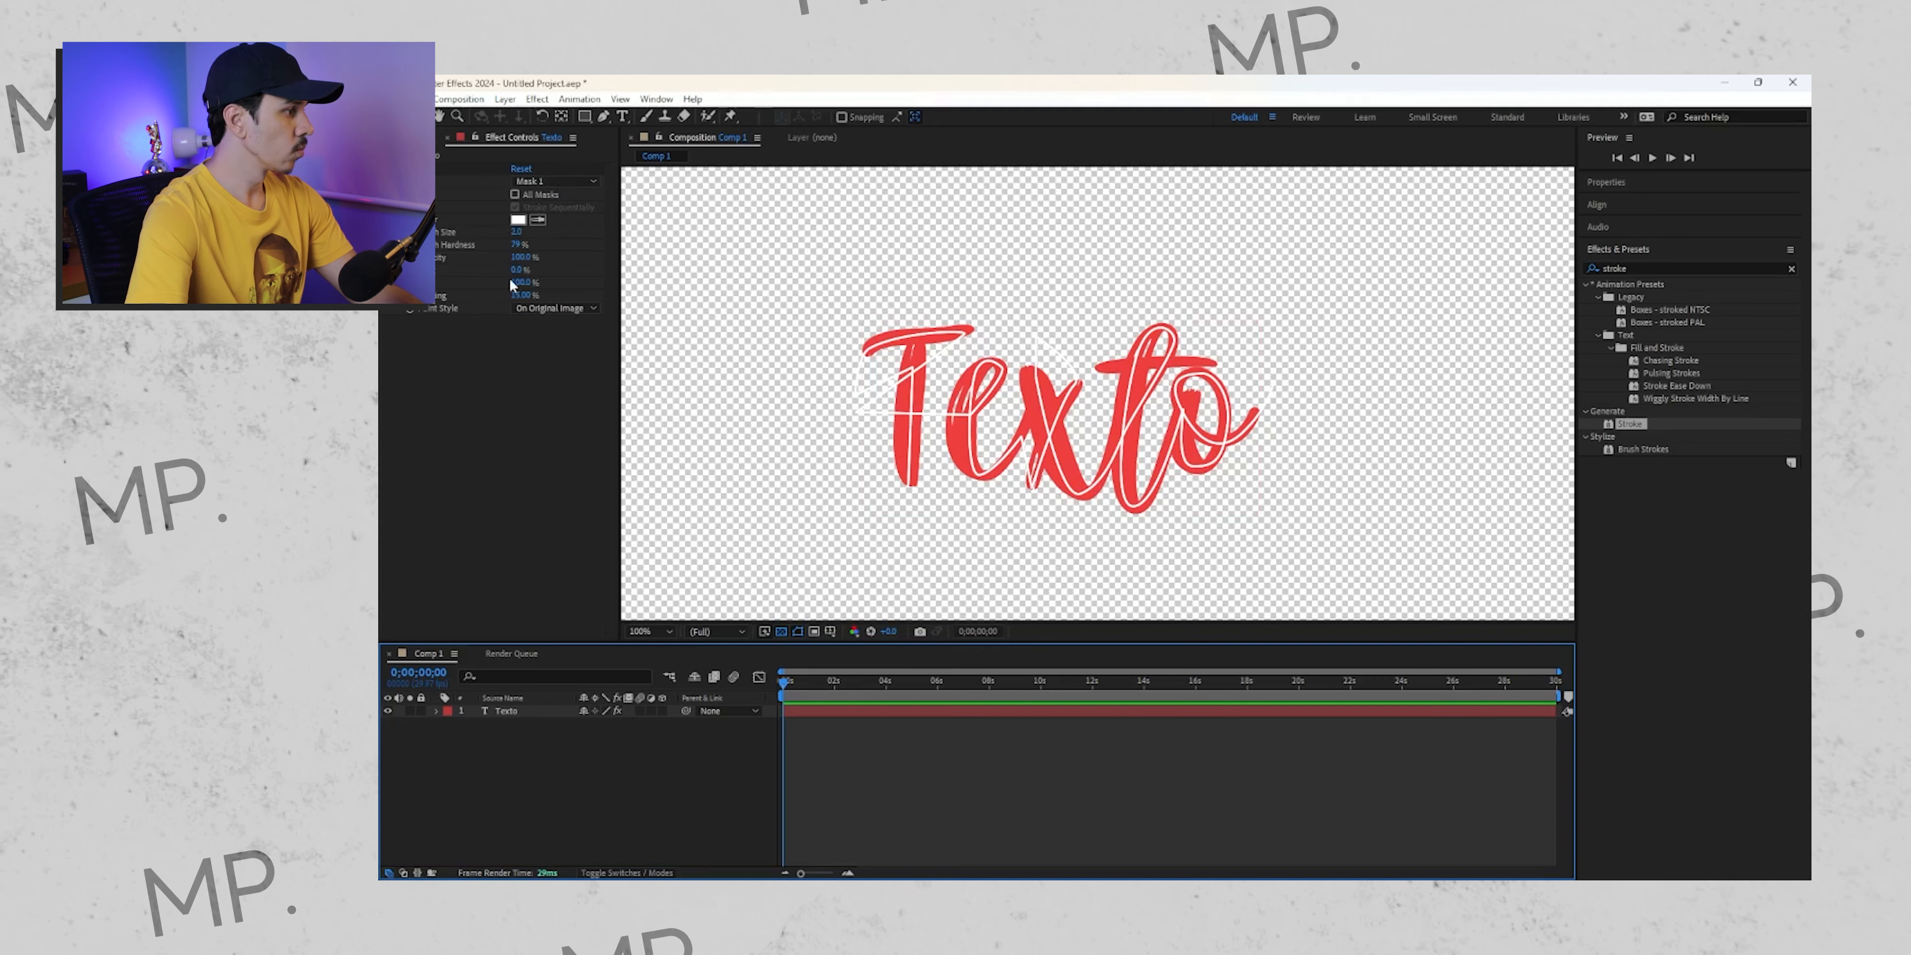
left_click(521, 309)
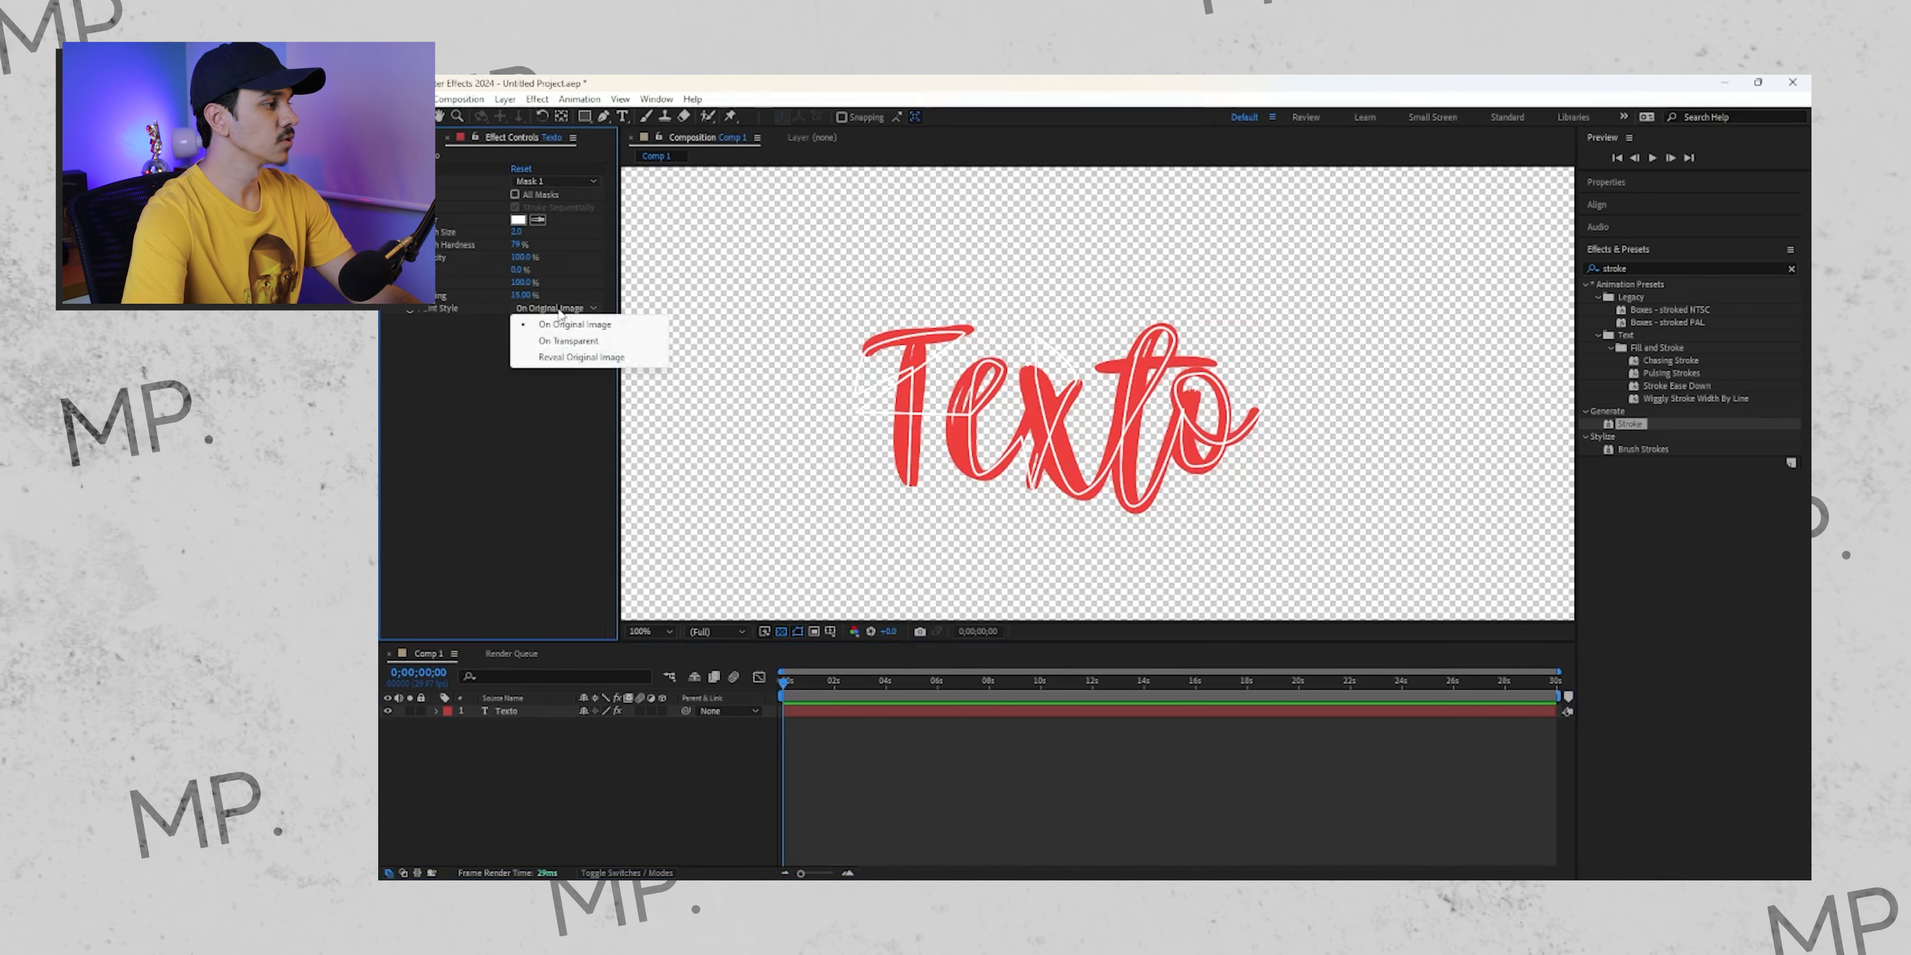
left_click(449, 286)
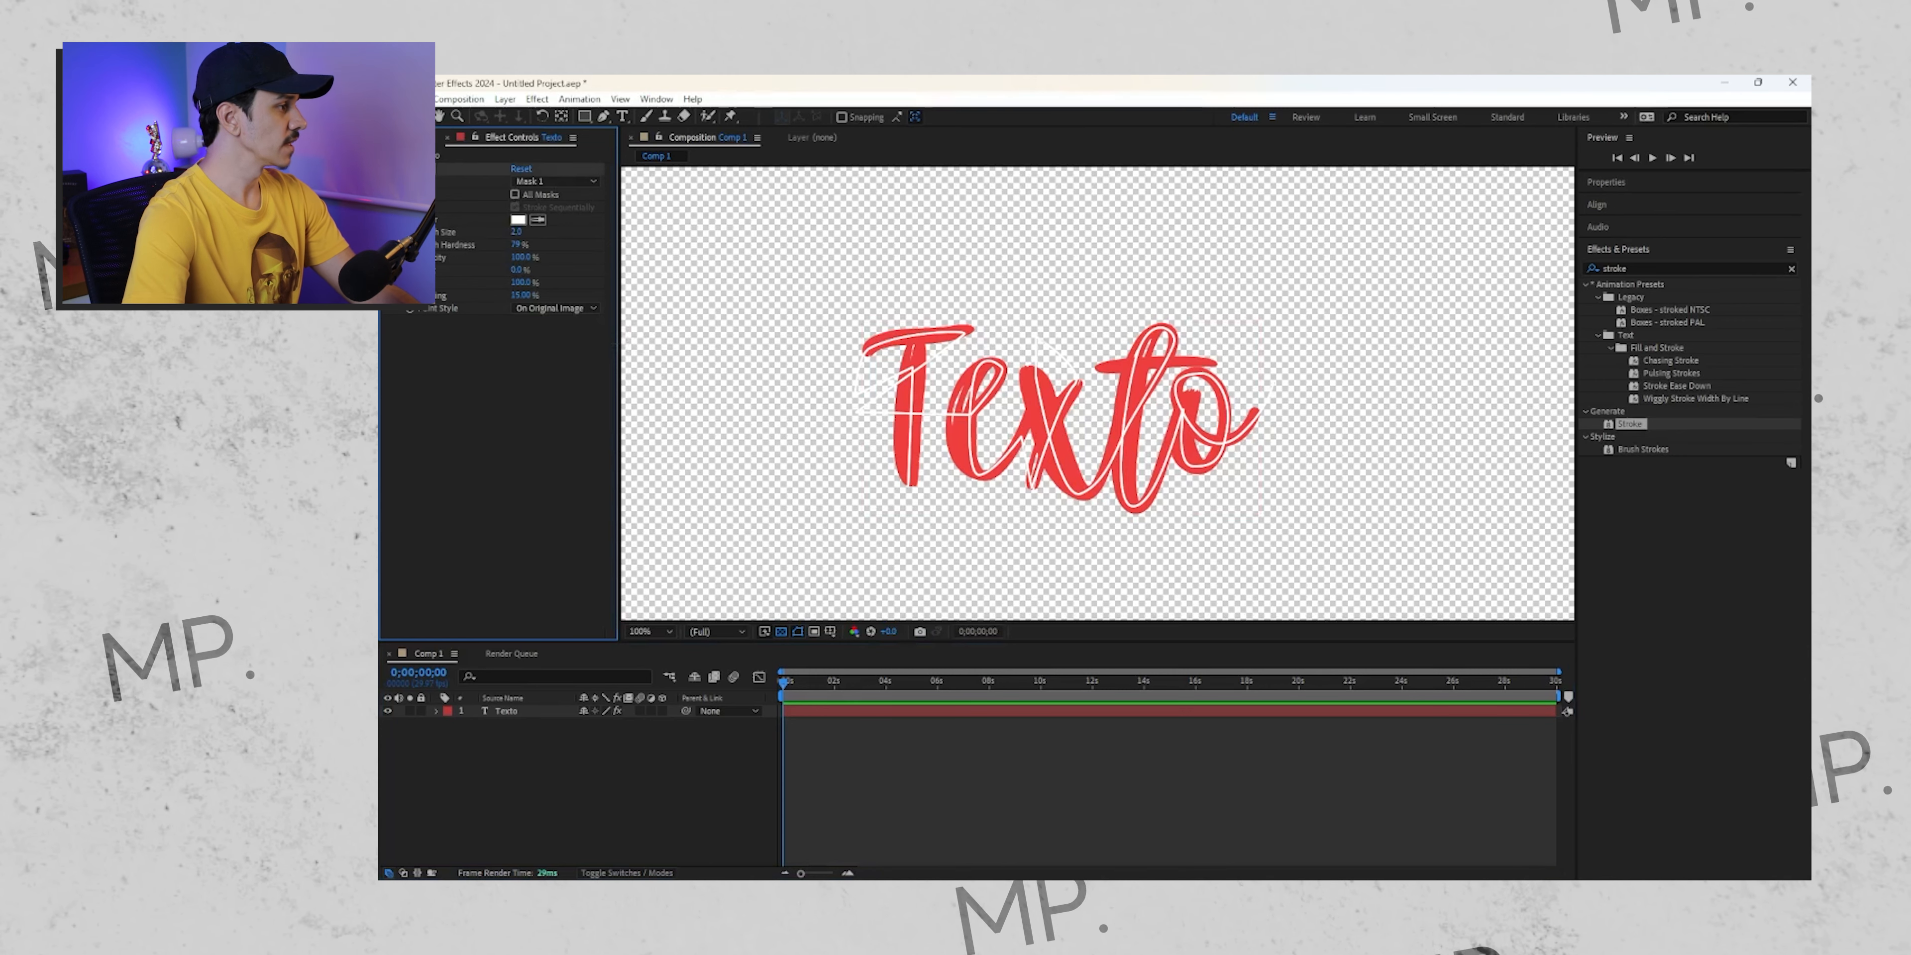
left_click(519, 710)
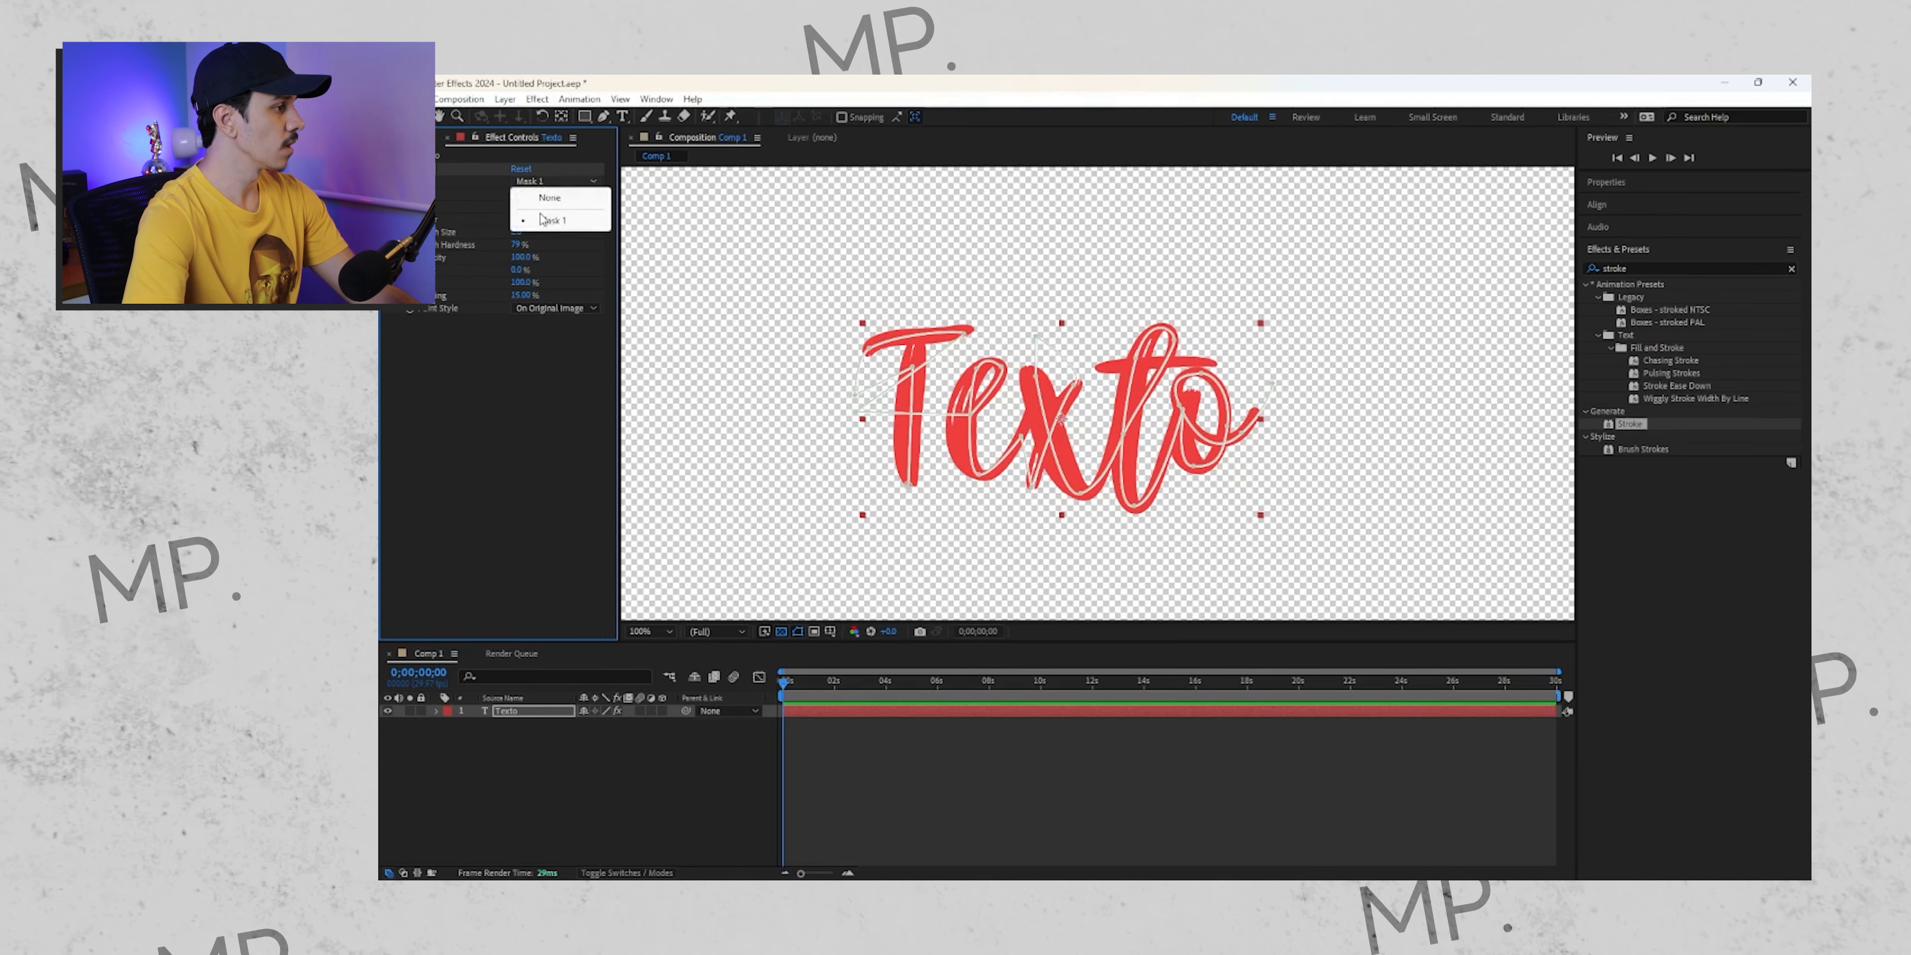
left_click(526, 183)
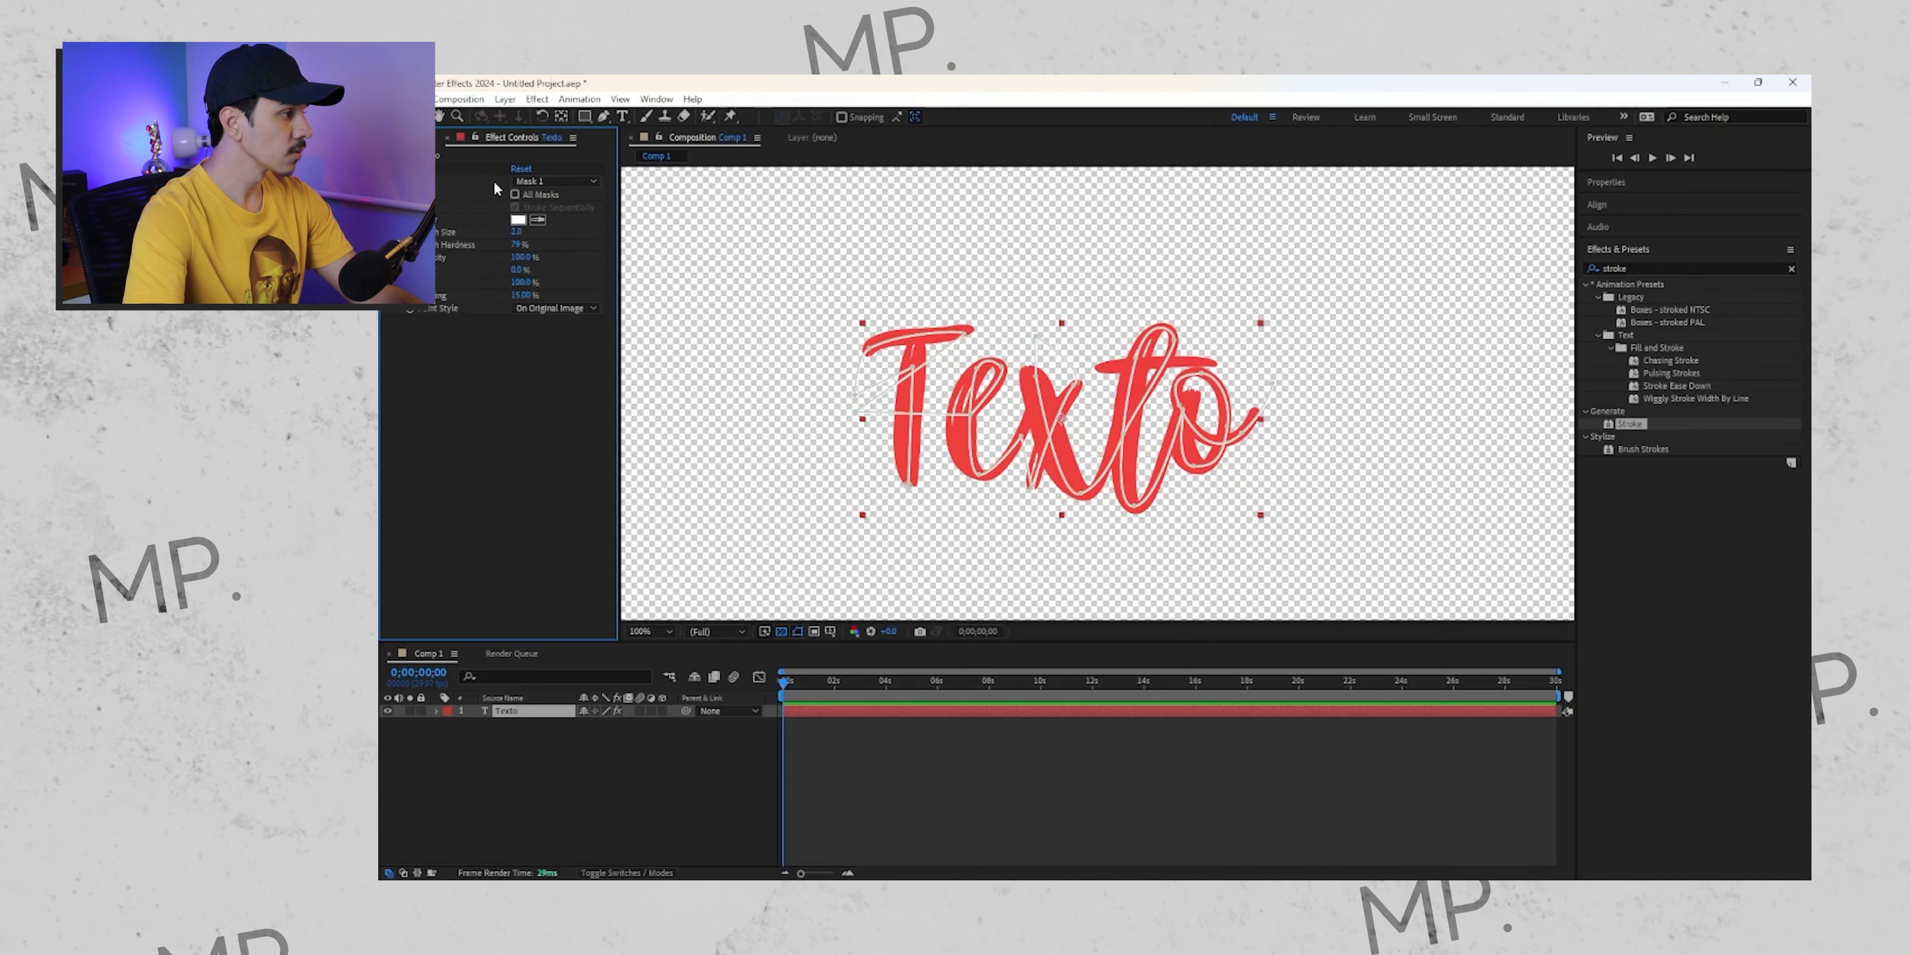
Step: Set the Stroke effect's brush size to 11.2 and its brush hardness to 100%
left_click_drag(518, 231, 640, 221)
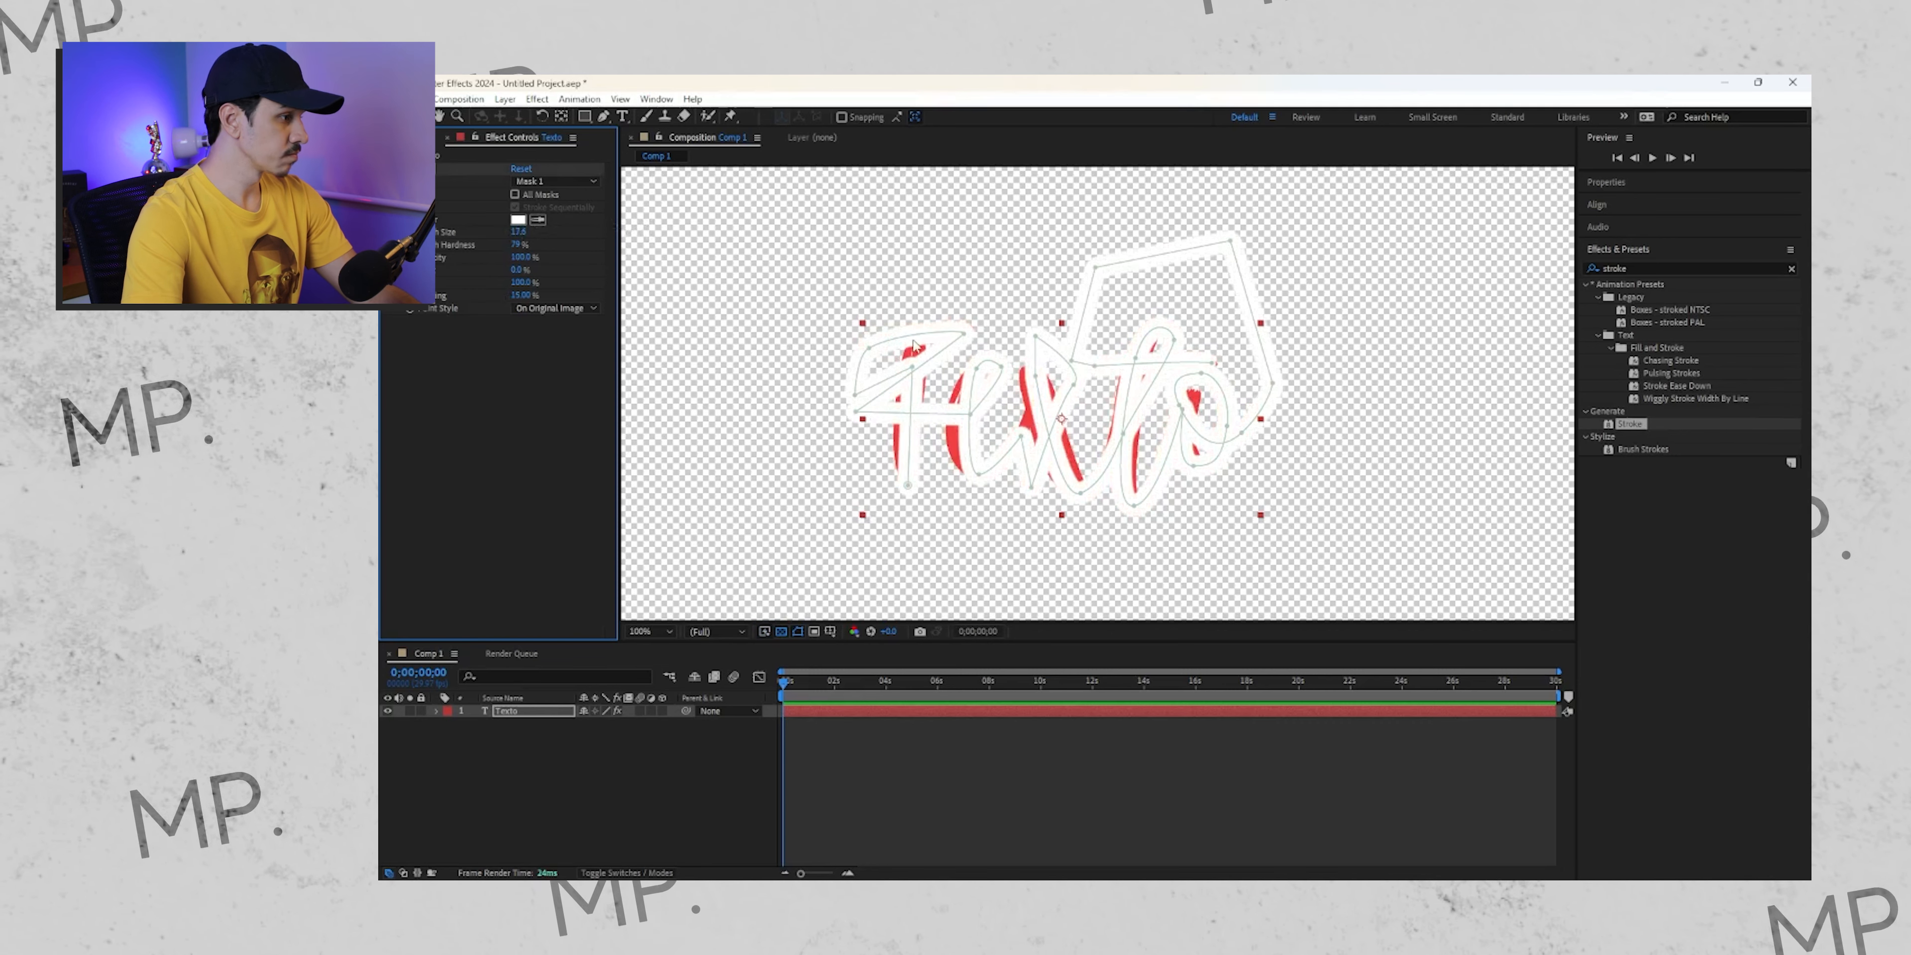
key("g")
mouse_move(518, 231)
left_mouse_down()
mouse_move(551, 234)
mouse_move(512, 228)
mouse_move(540, 267)
mouse_move(562, 240)
left_mouse_up()
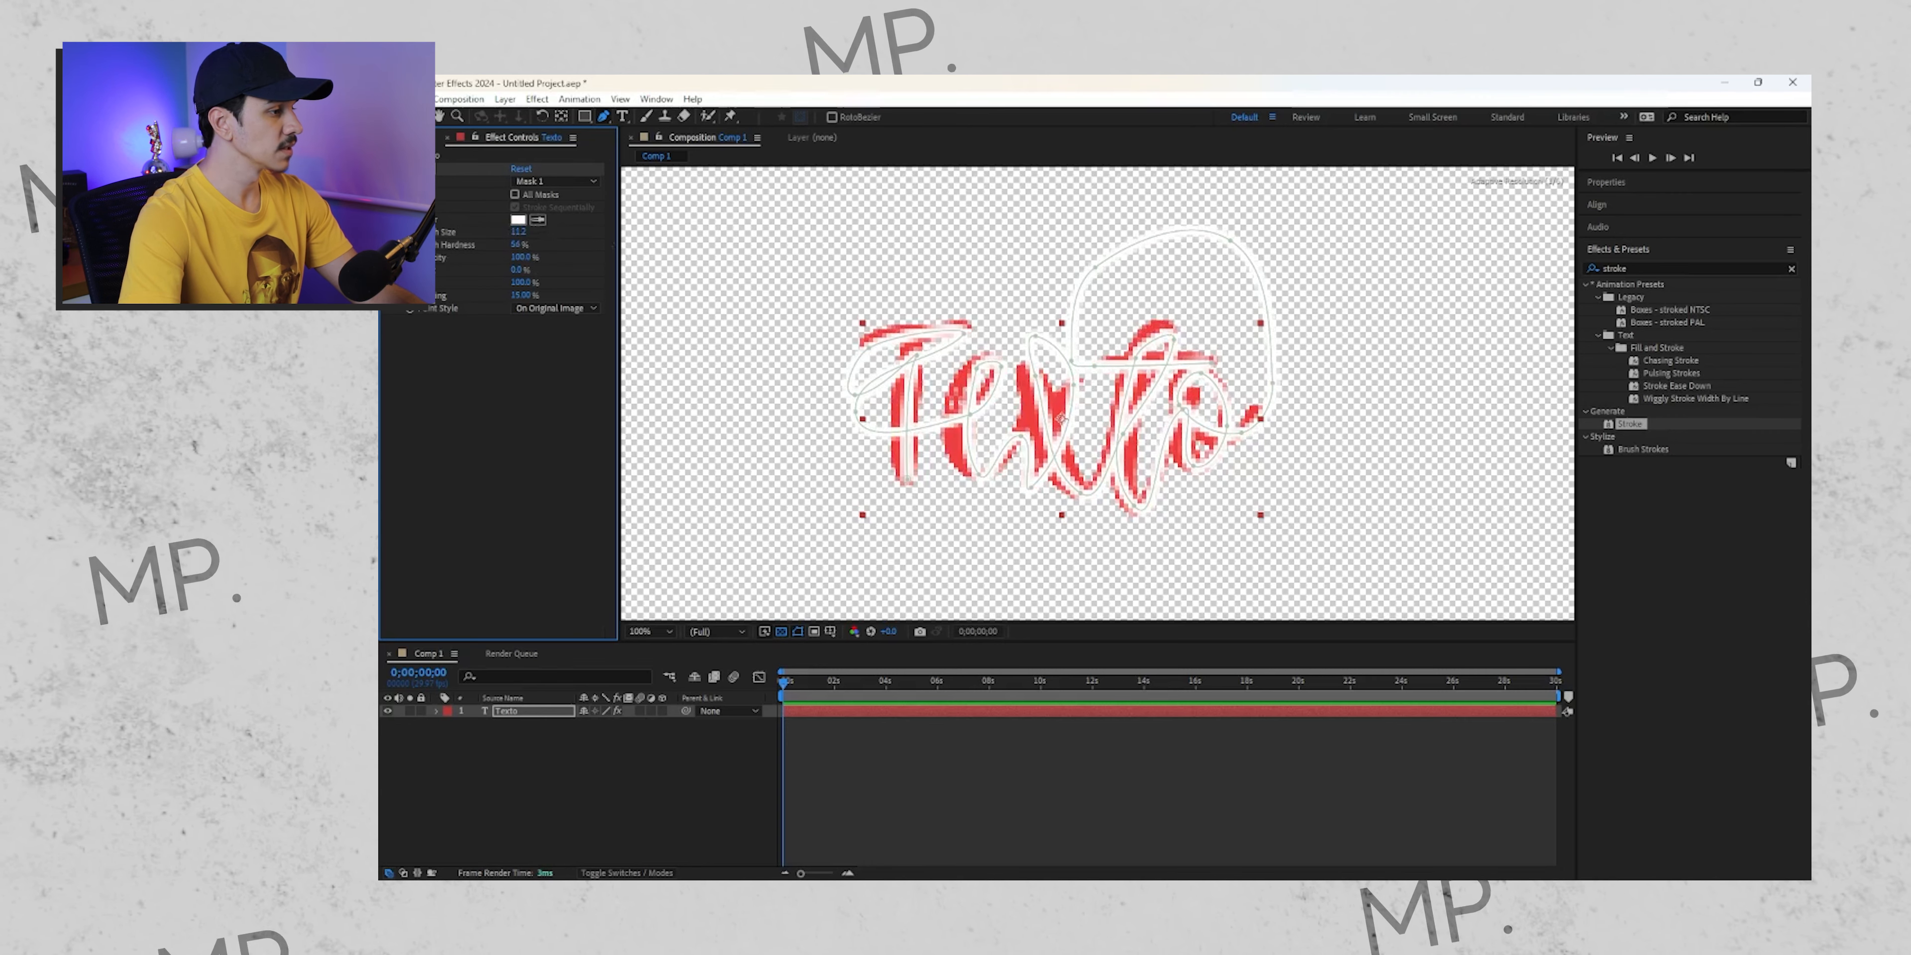
left_click_drag(519, 247, 489, 249)
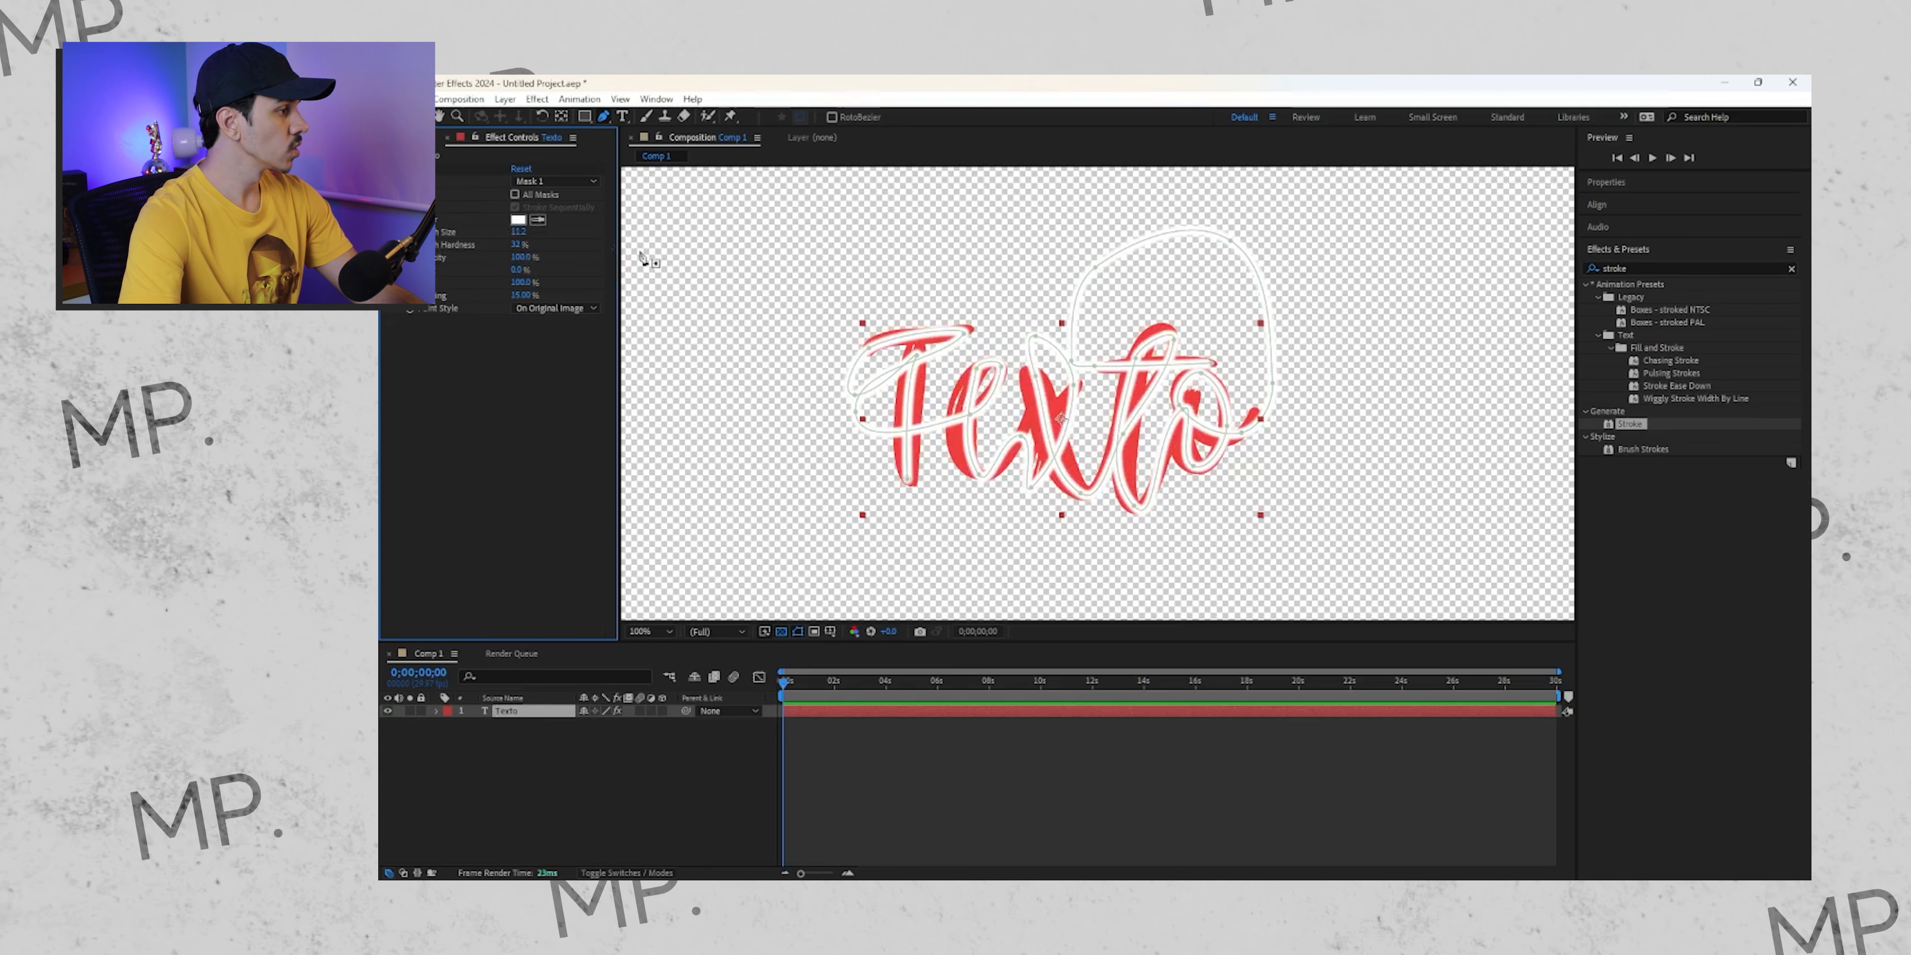
left_click_drag(522, 247, 540, 243)
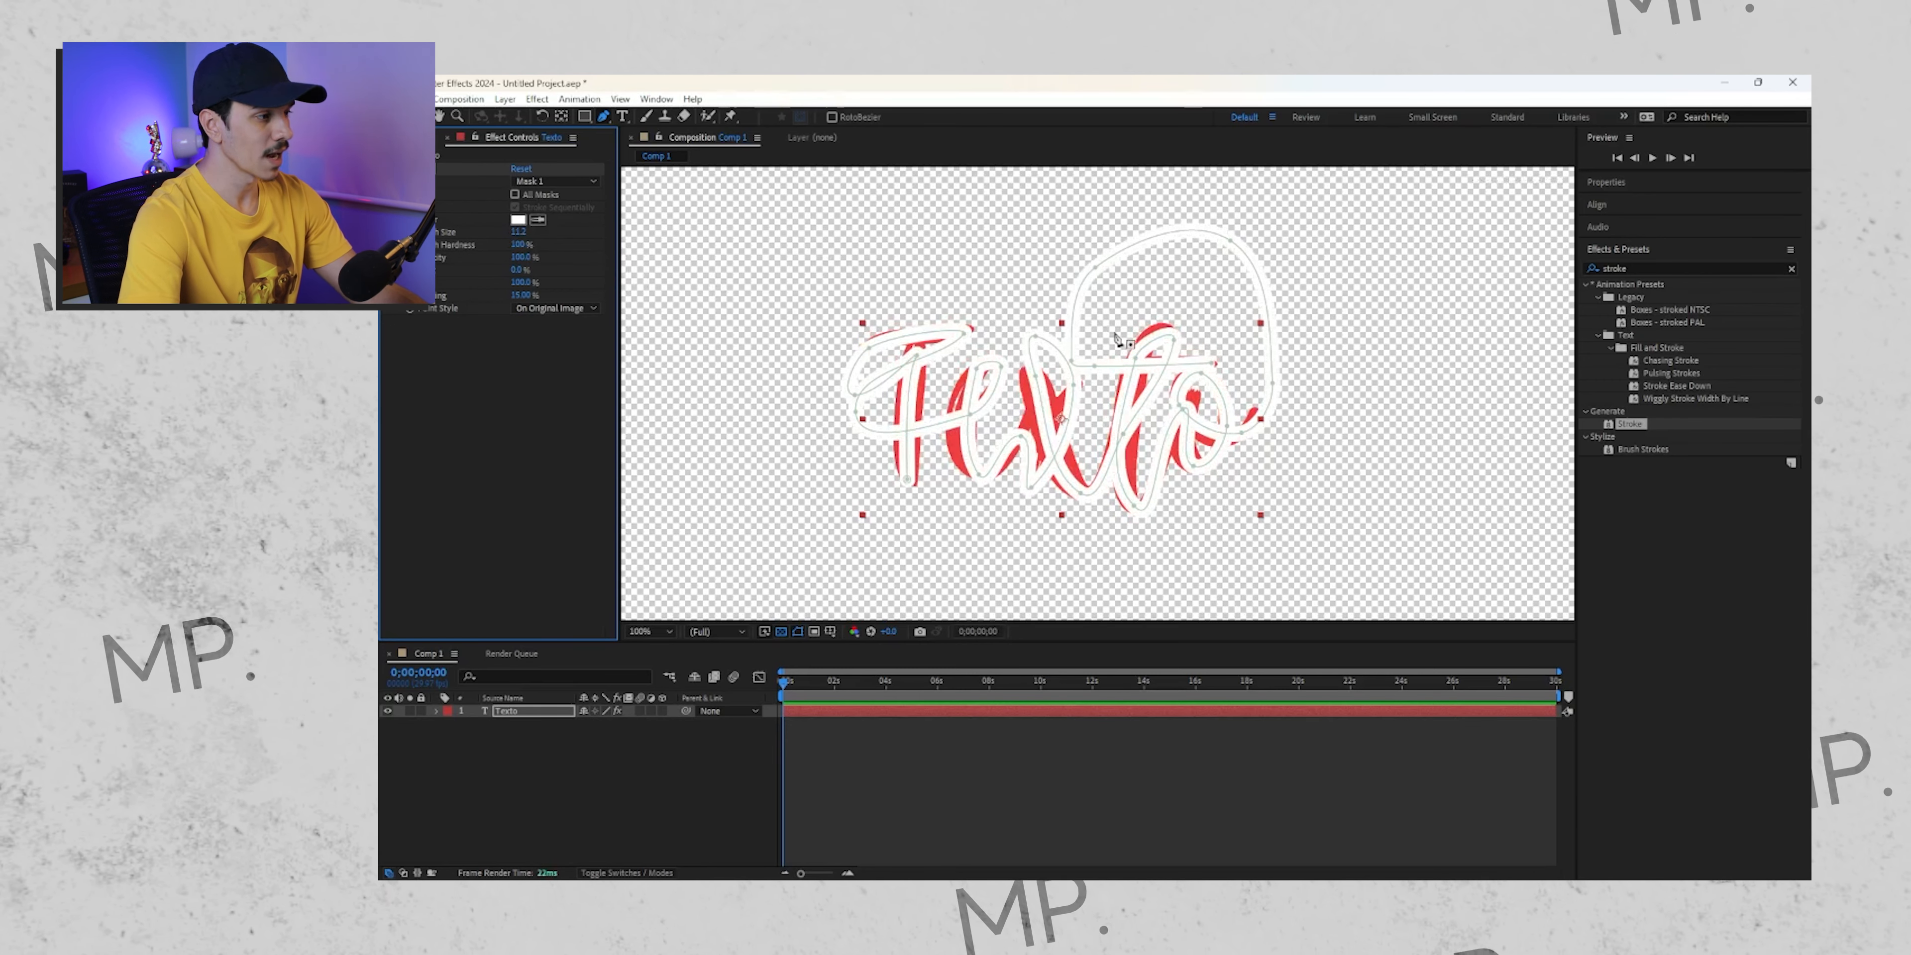
Step: Try out the Stroke effect's Start value, an End value of 0% and a Spacing of 100%, undoing the changes
left_click_drag(521, 271, 653, 271)
key("ctrl+z")
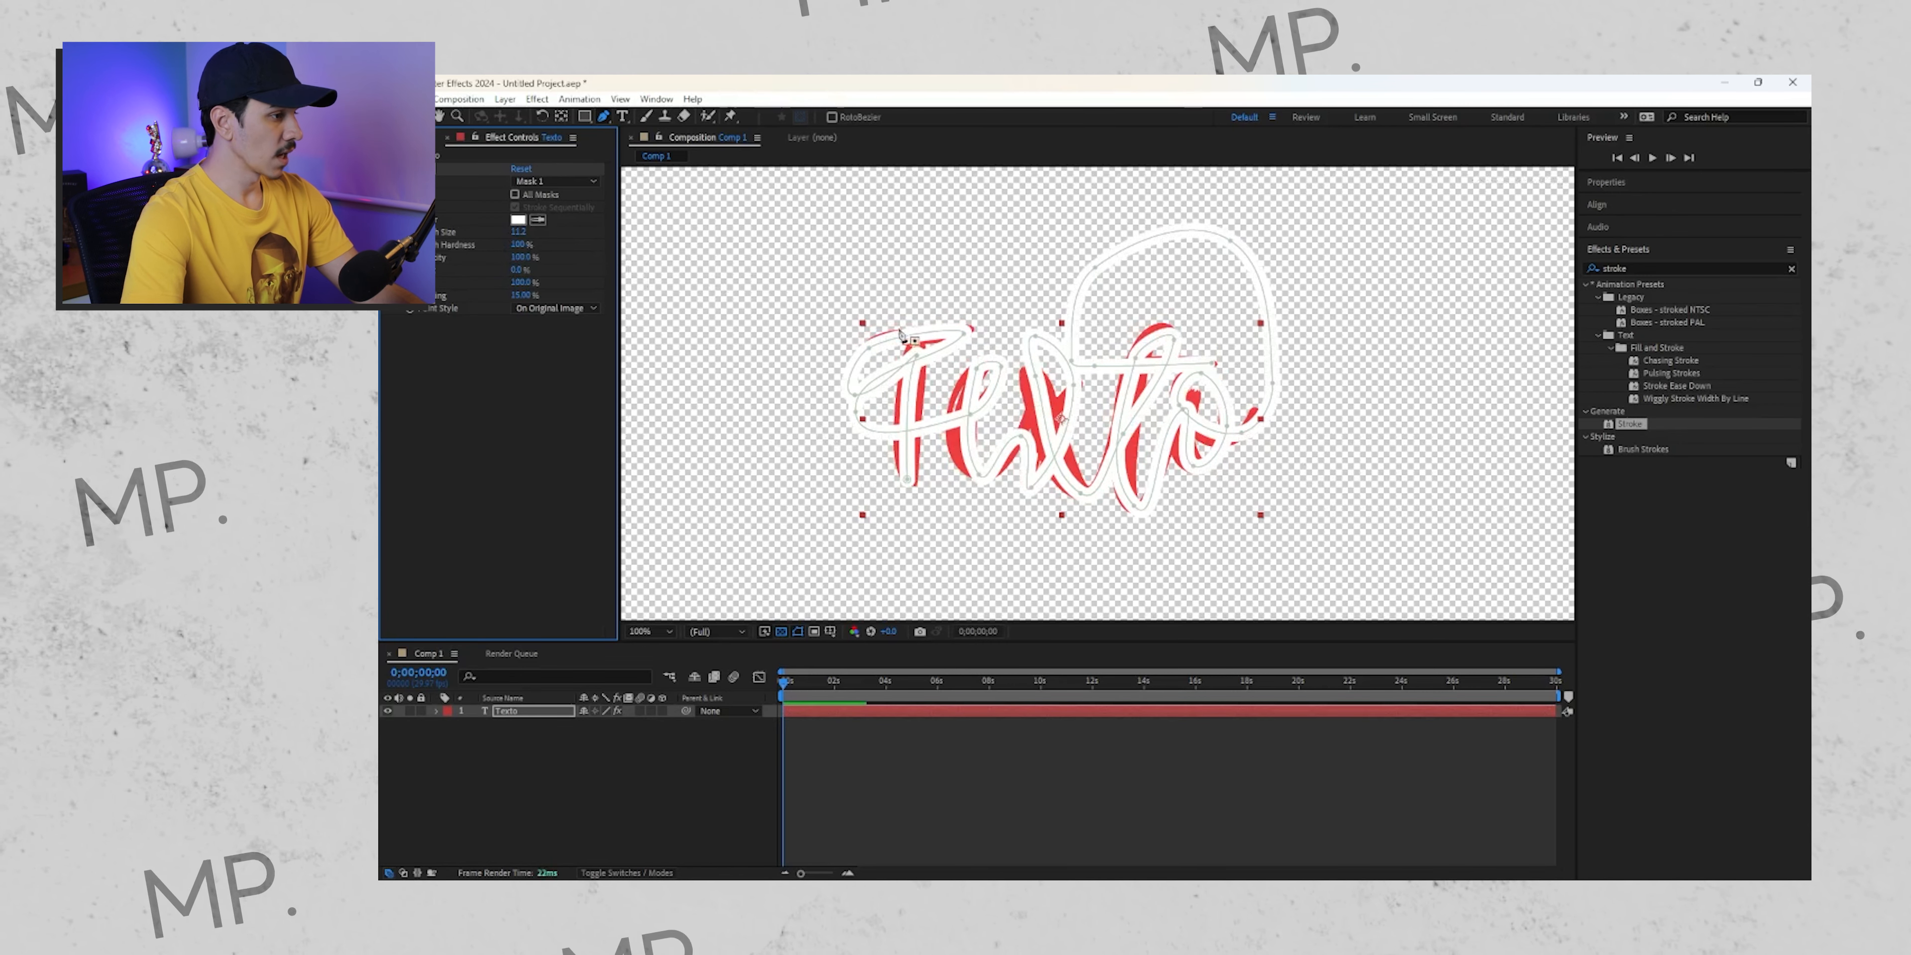
mouse_move(523, 269)
left_mouse_down()
mouse_move(596, 270)
mouse_move(512, 274)
left_mouse_up()
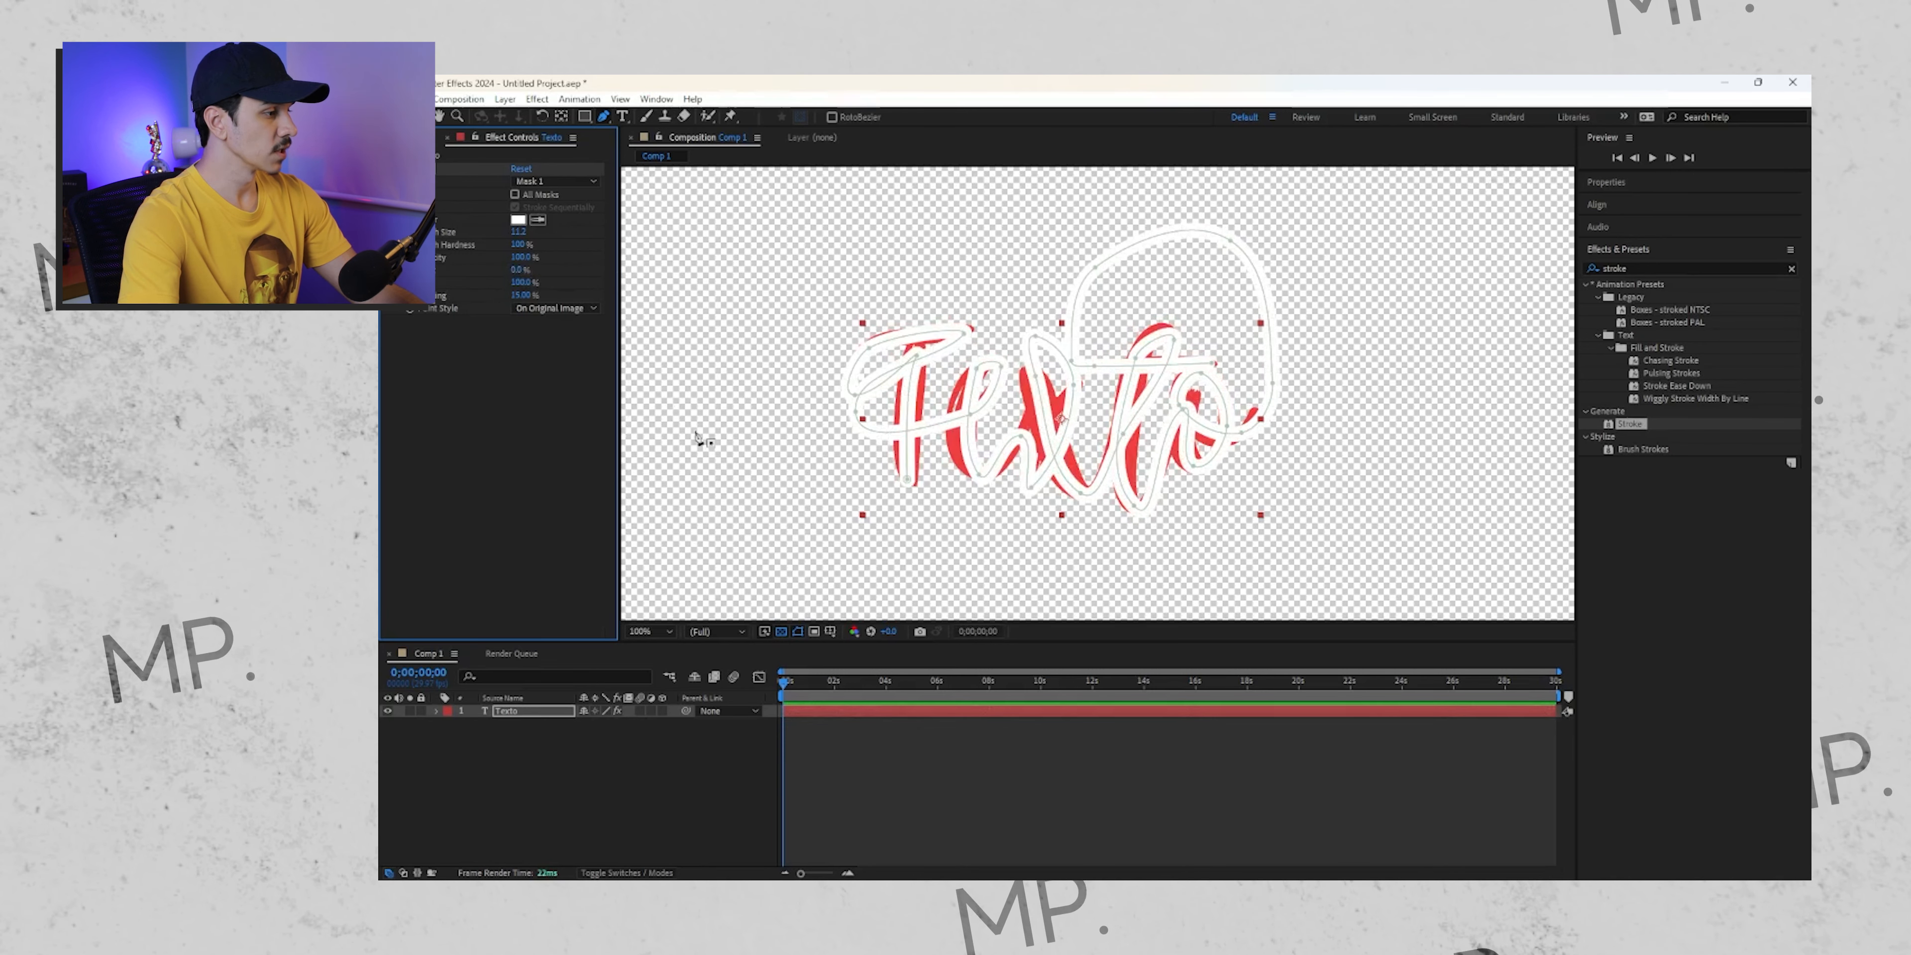
mouse_move(517, 271)
left_mouse_down()
mouse_move(595, 275)
mouse_move(501, 288)
left_mouse_up()
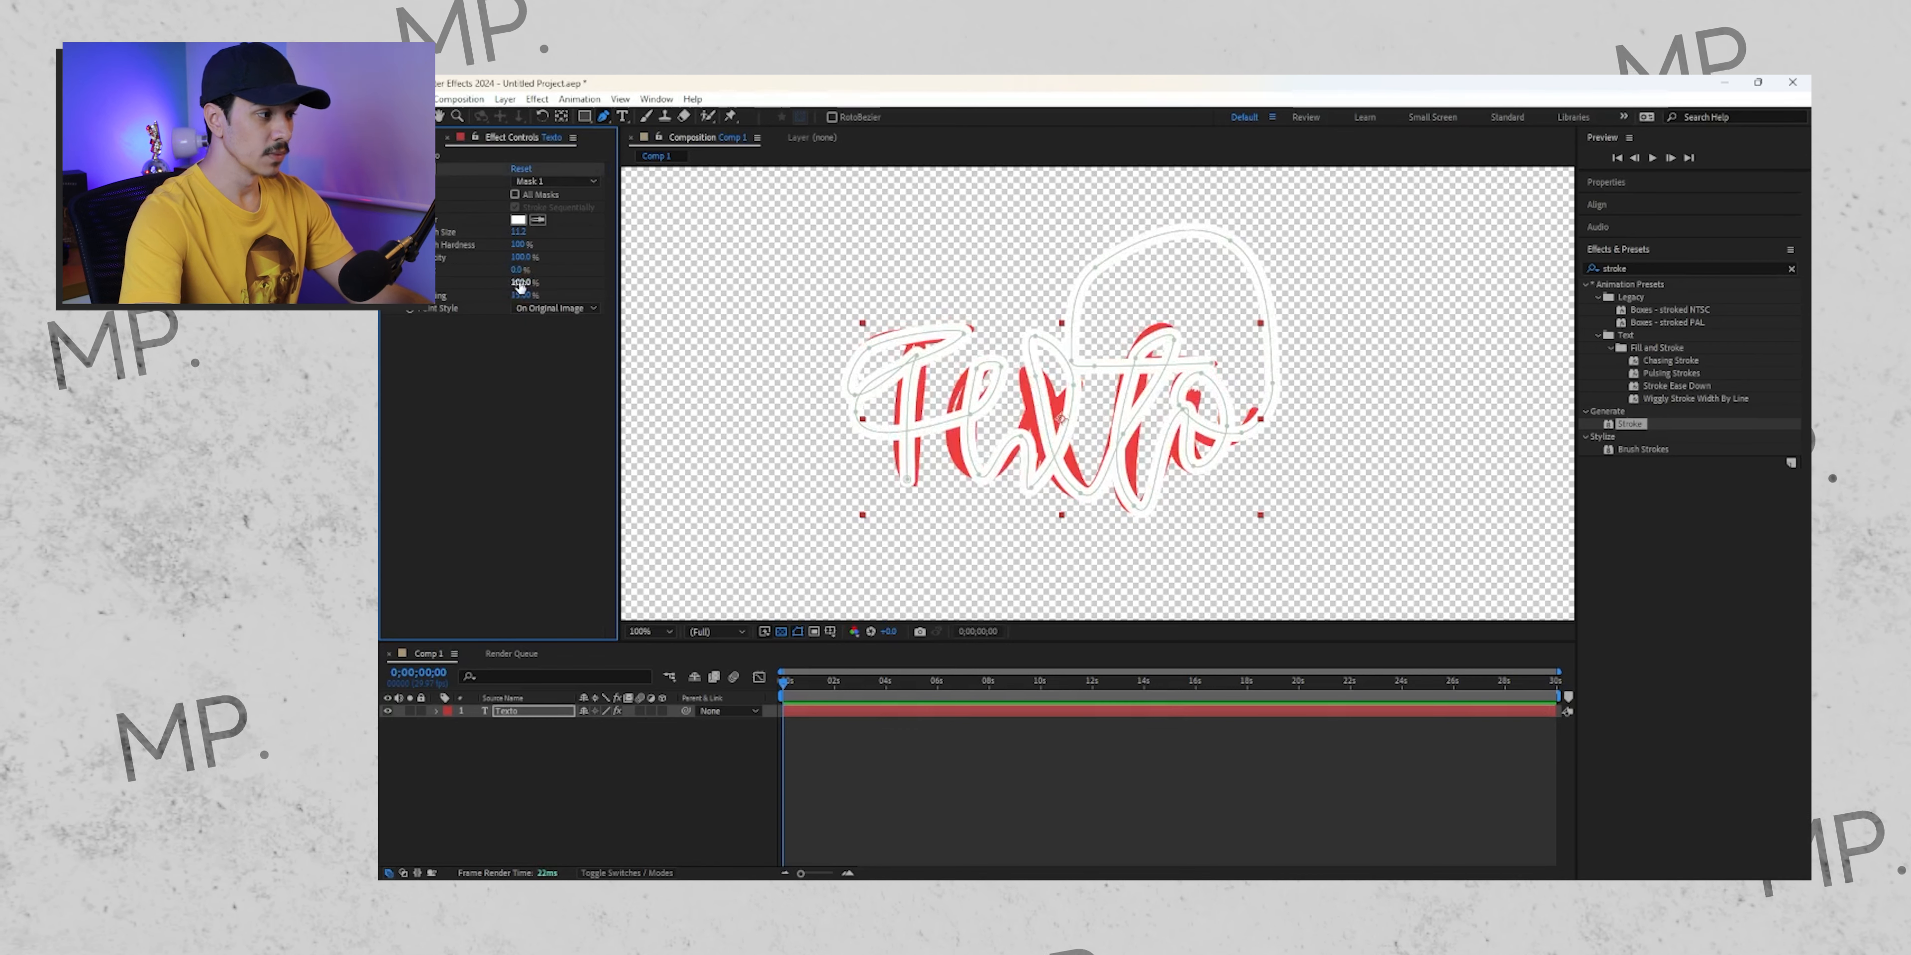
left_click_drag(520, 287, 391, 310)
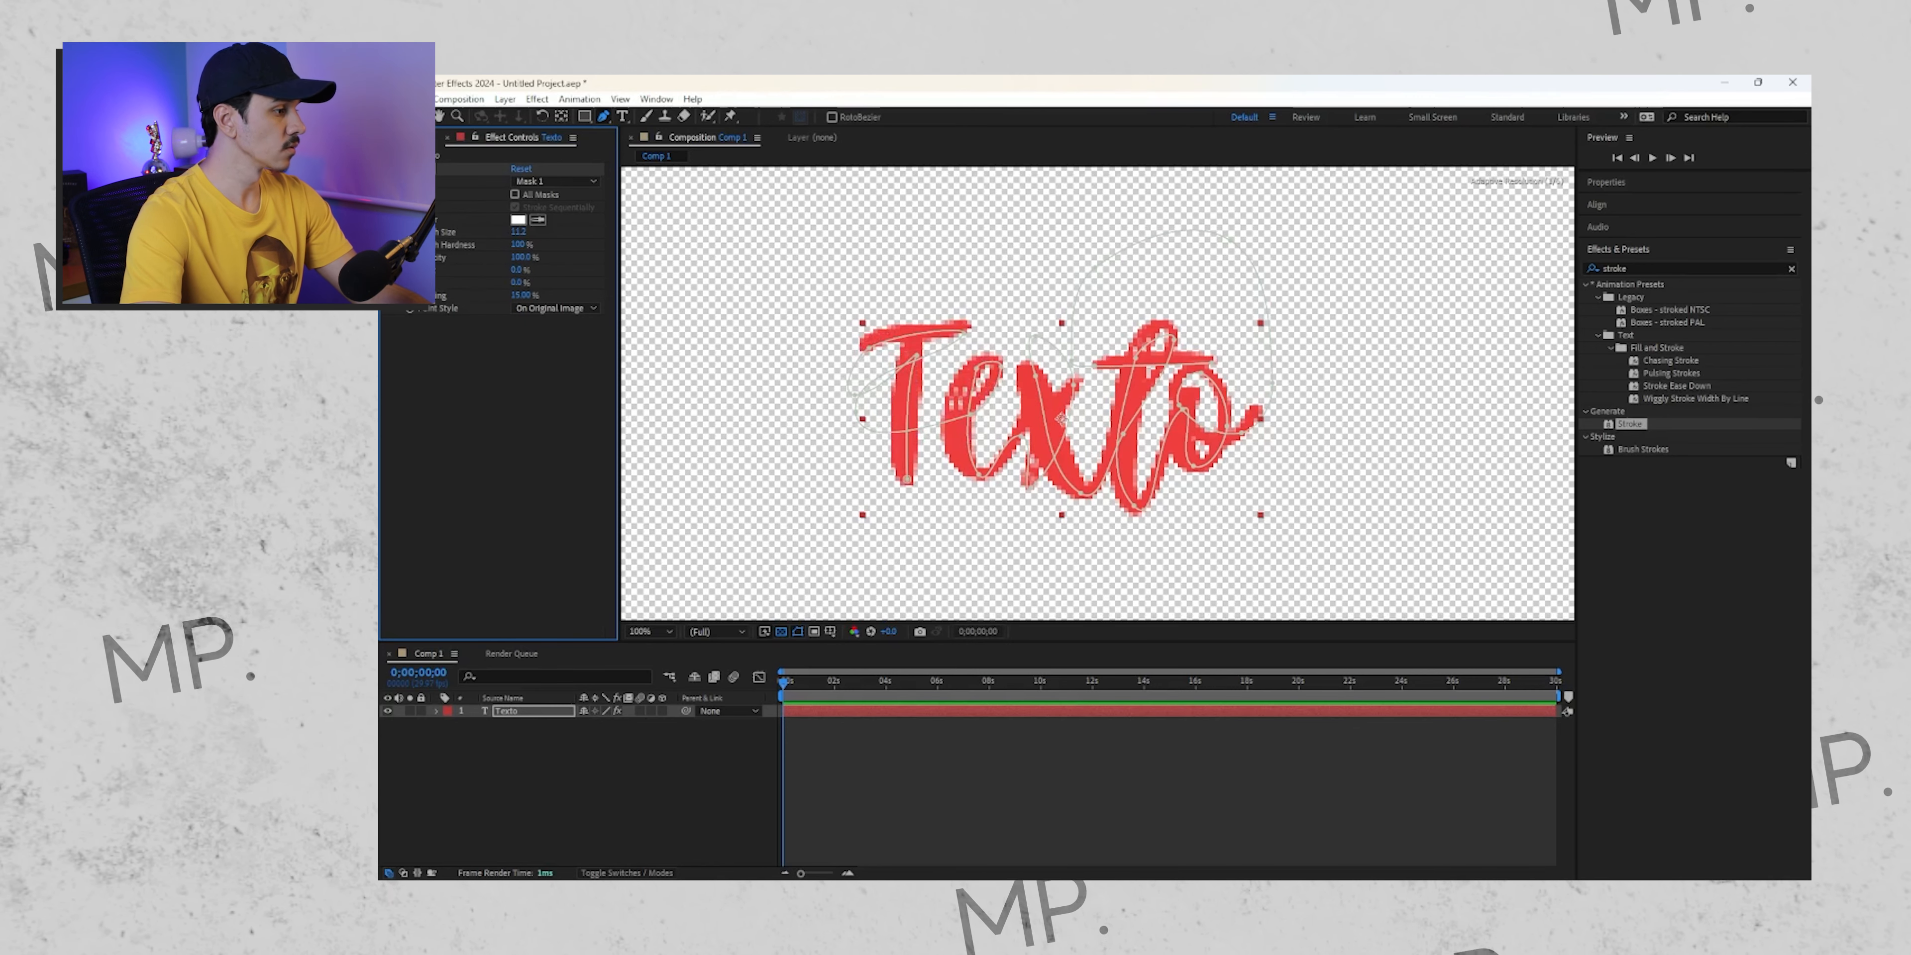
mouse_move(517, 286)
left_mouse_down()
mouse_move(591, 286)
mouse_move(551, 292)
mouse_move(574, 296)
left_mouse_up()
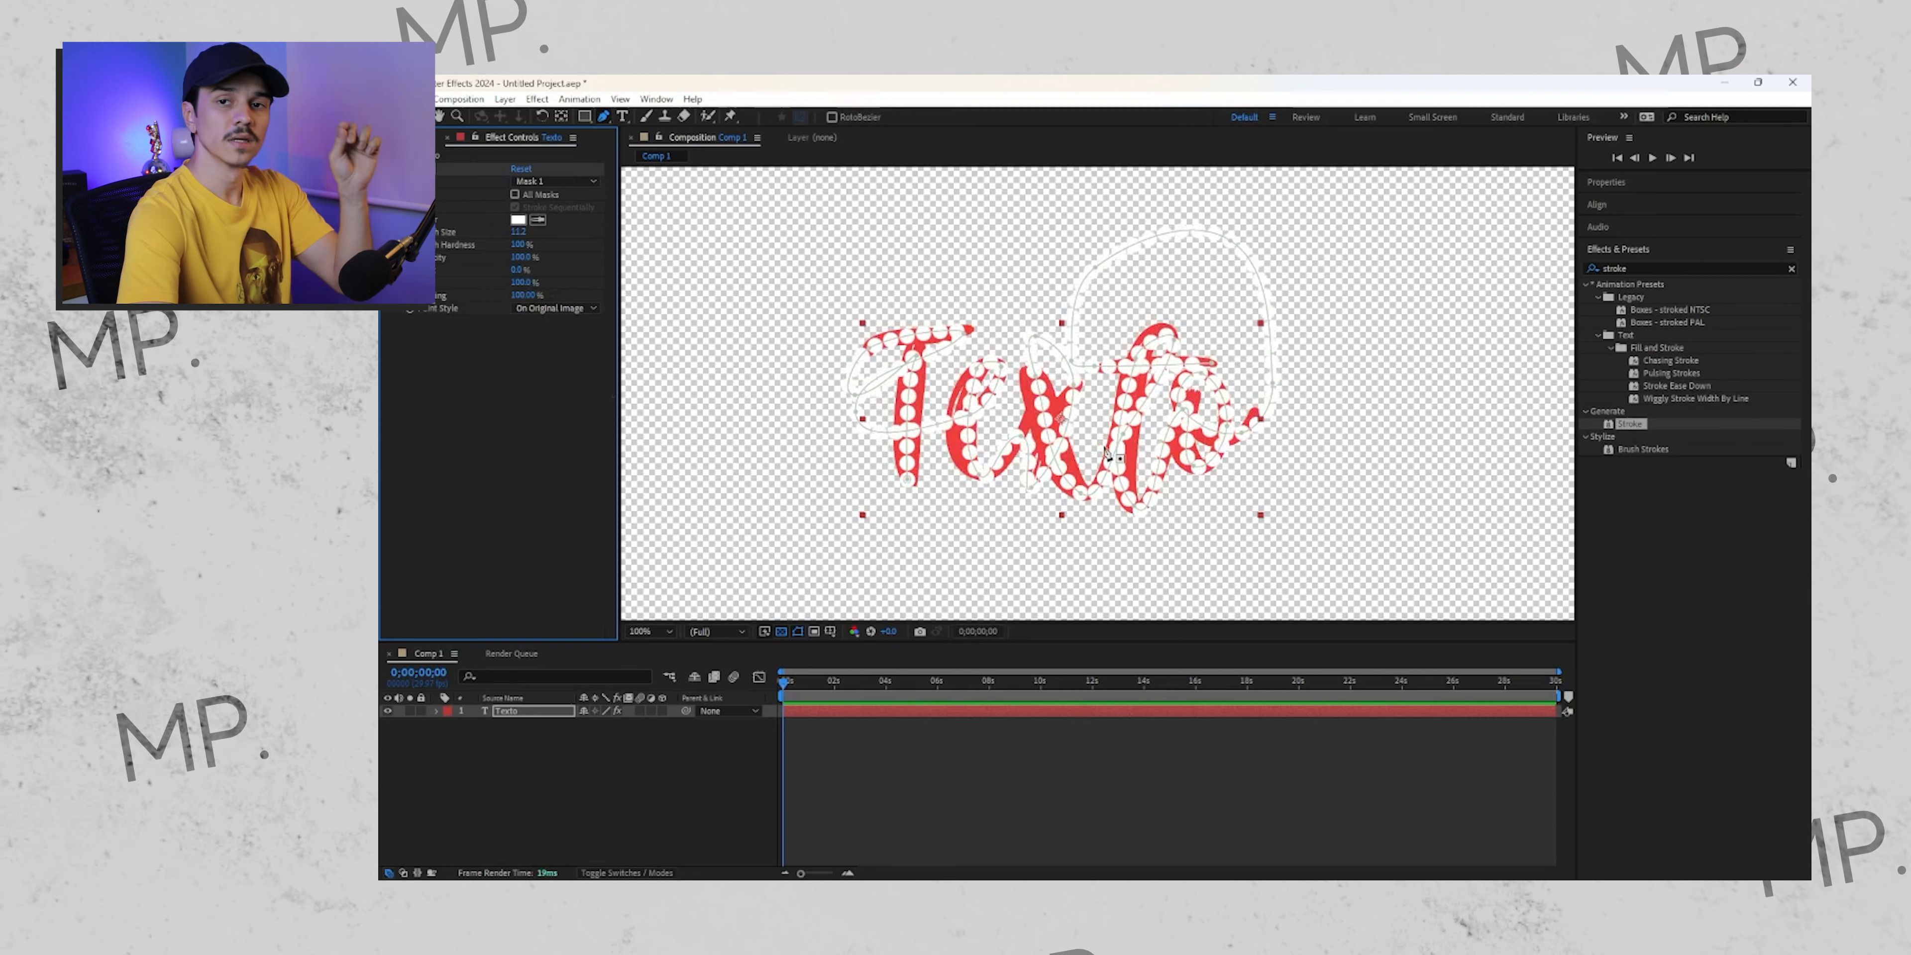
key("ctrl+z")
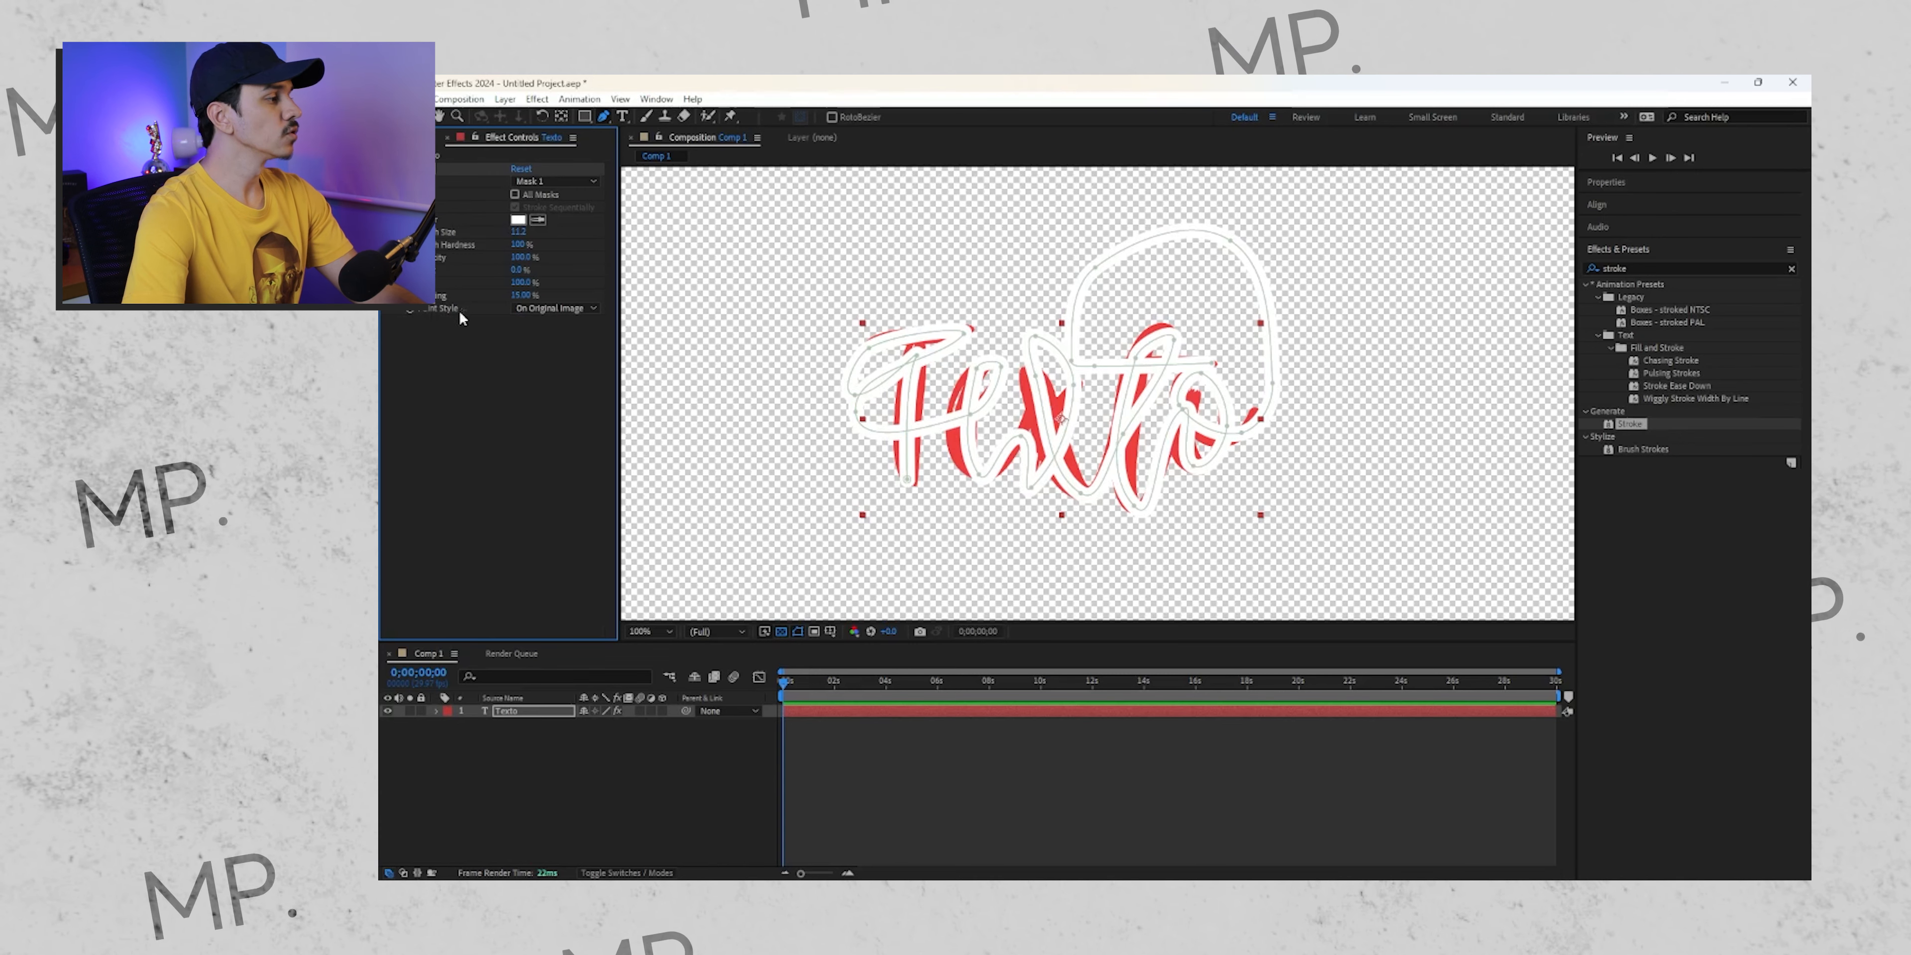
Step: Try the Stroke effect's On Transparent paint style and set it to Reveal Original Image
left_click(535, 307)
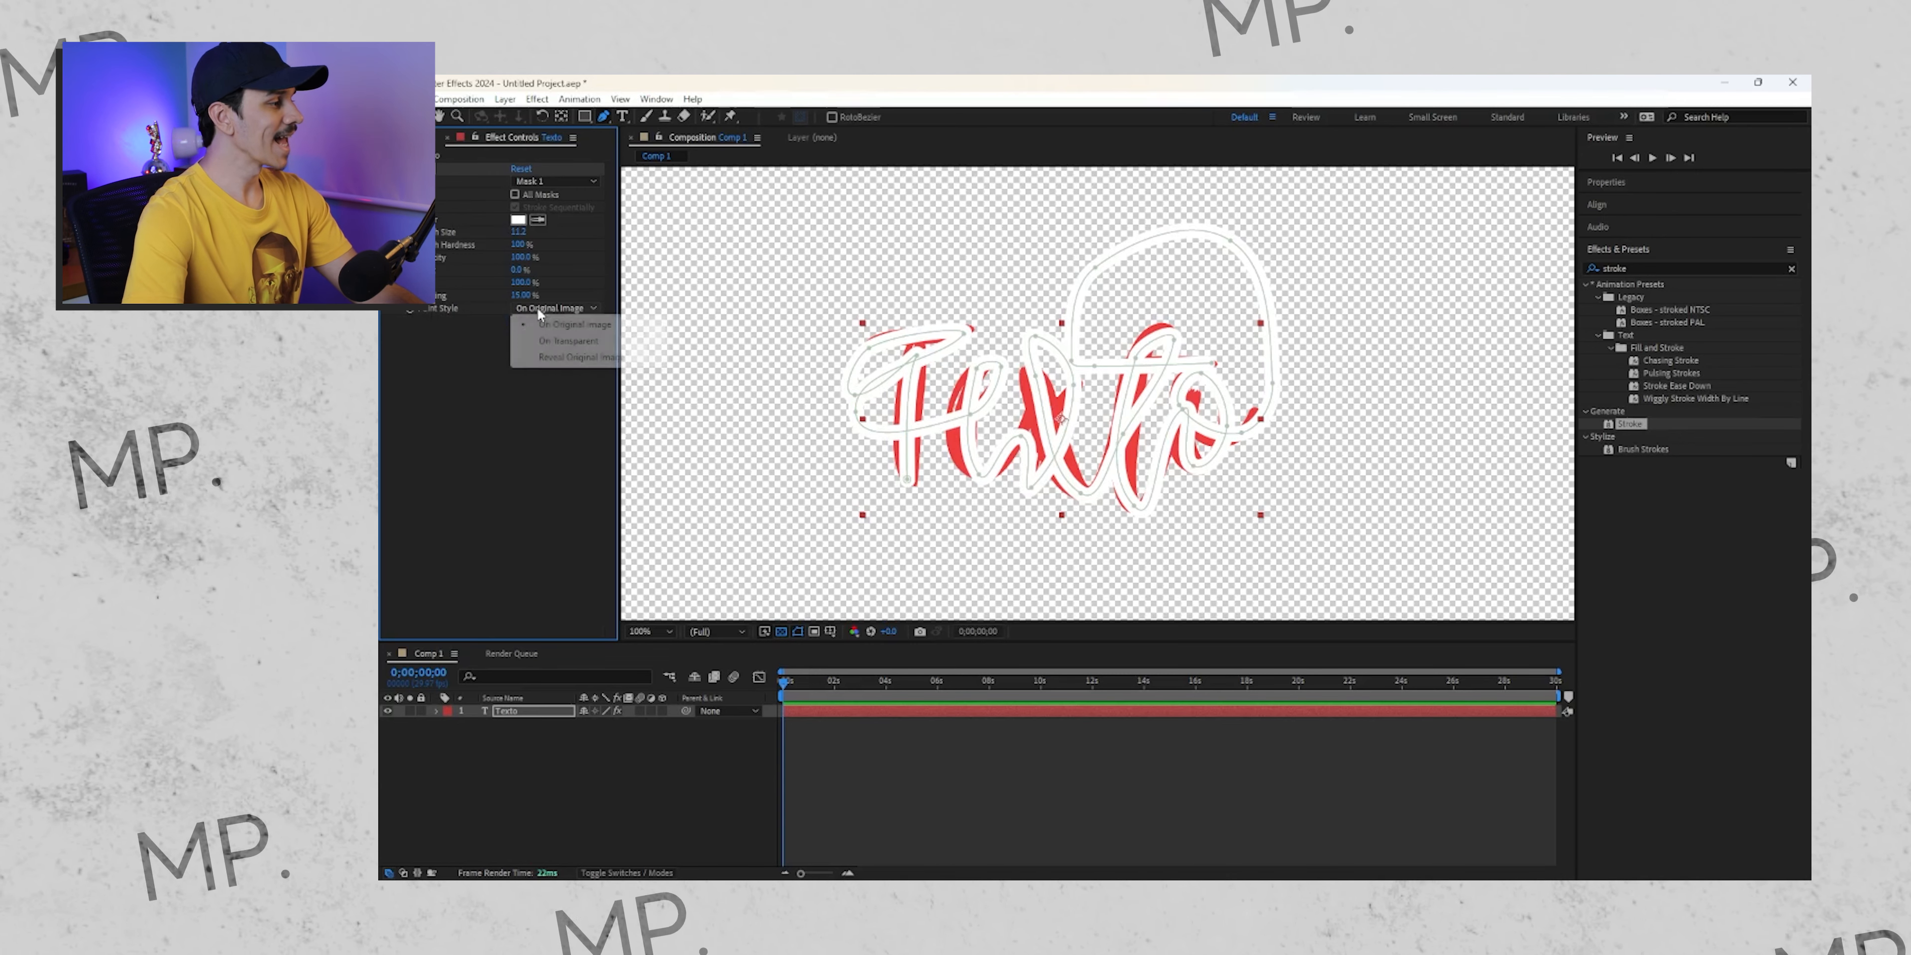
left_click(558, 343)
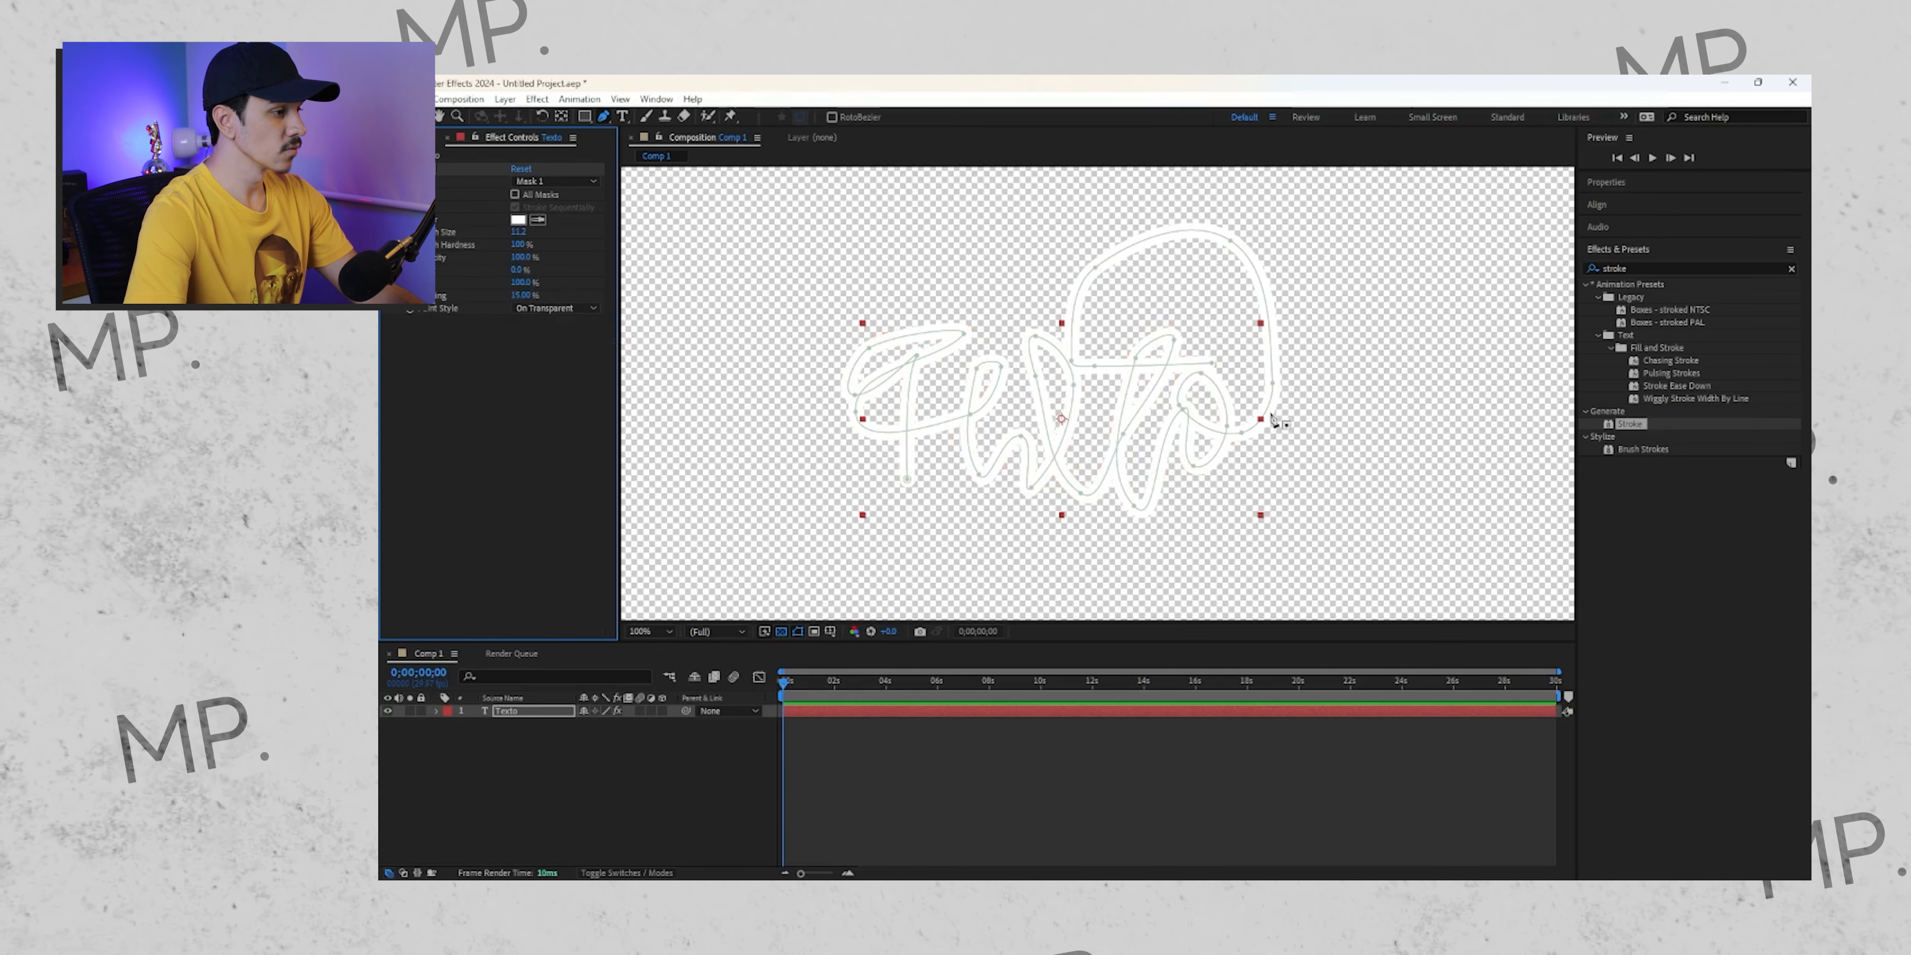
left_click(590, 309)
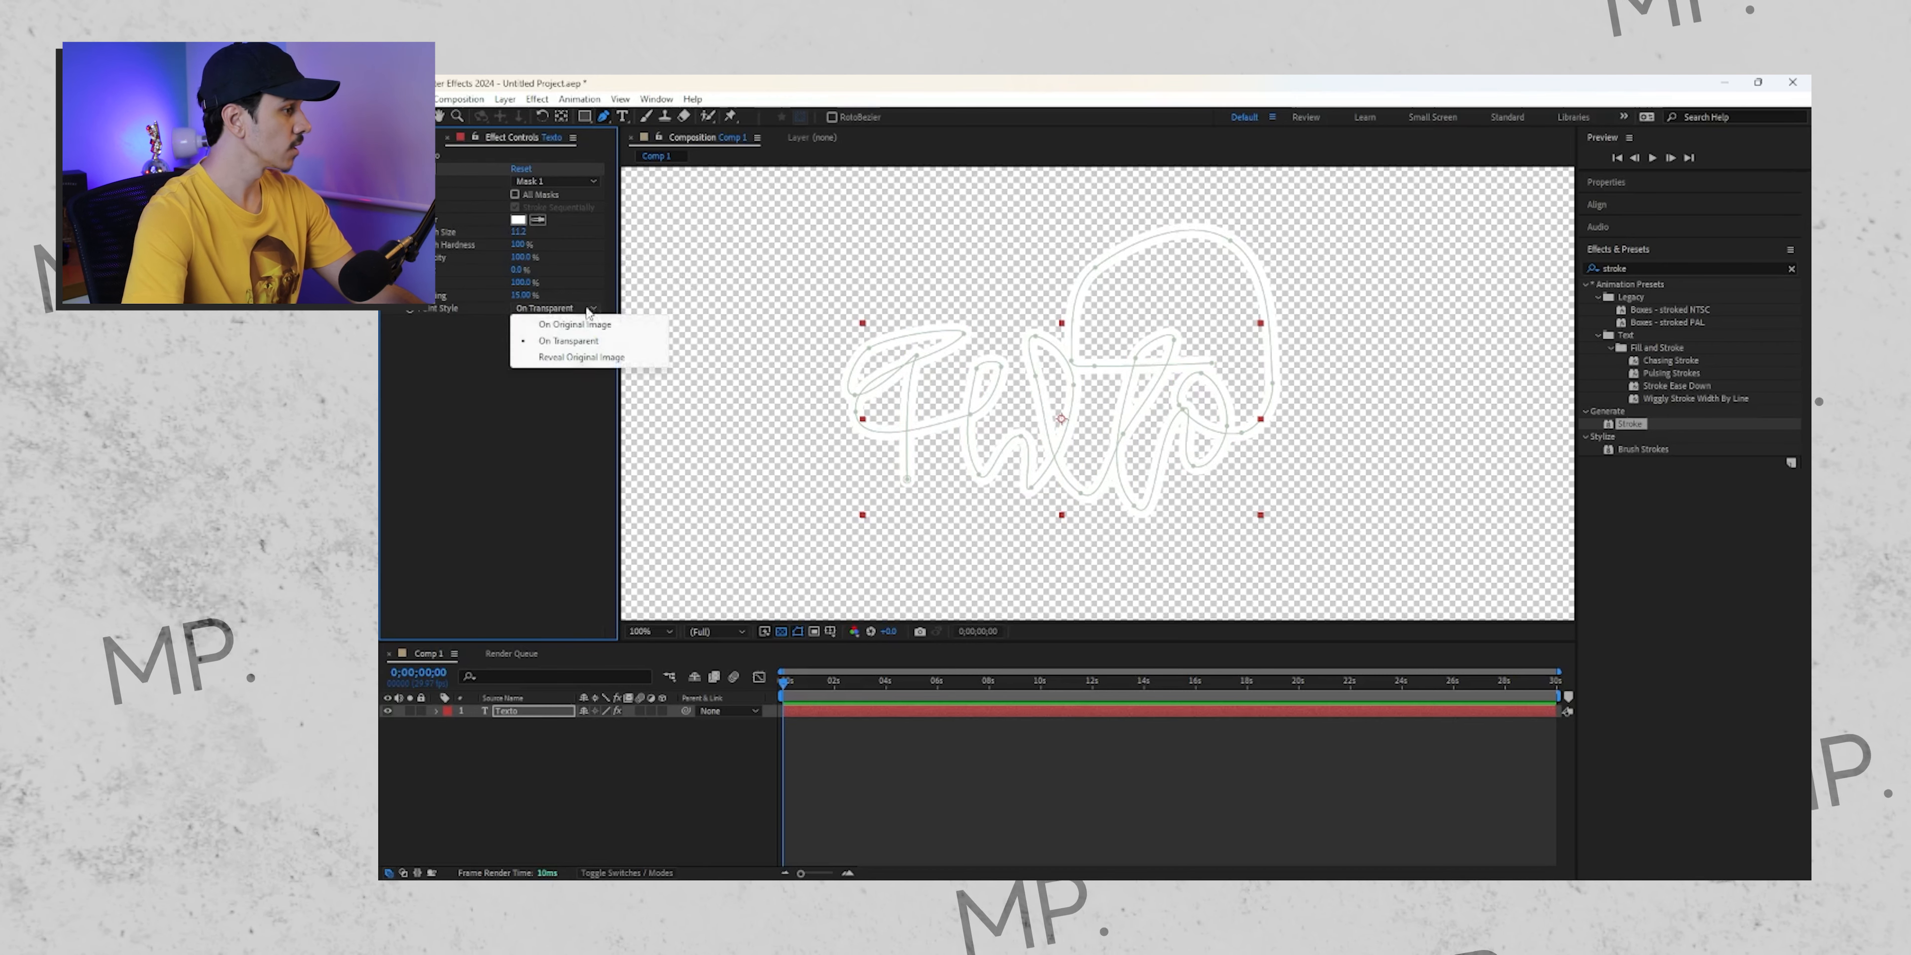
left_click(582, 356)
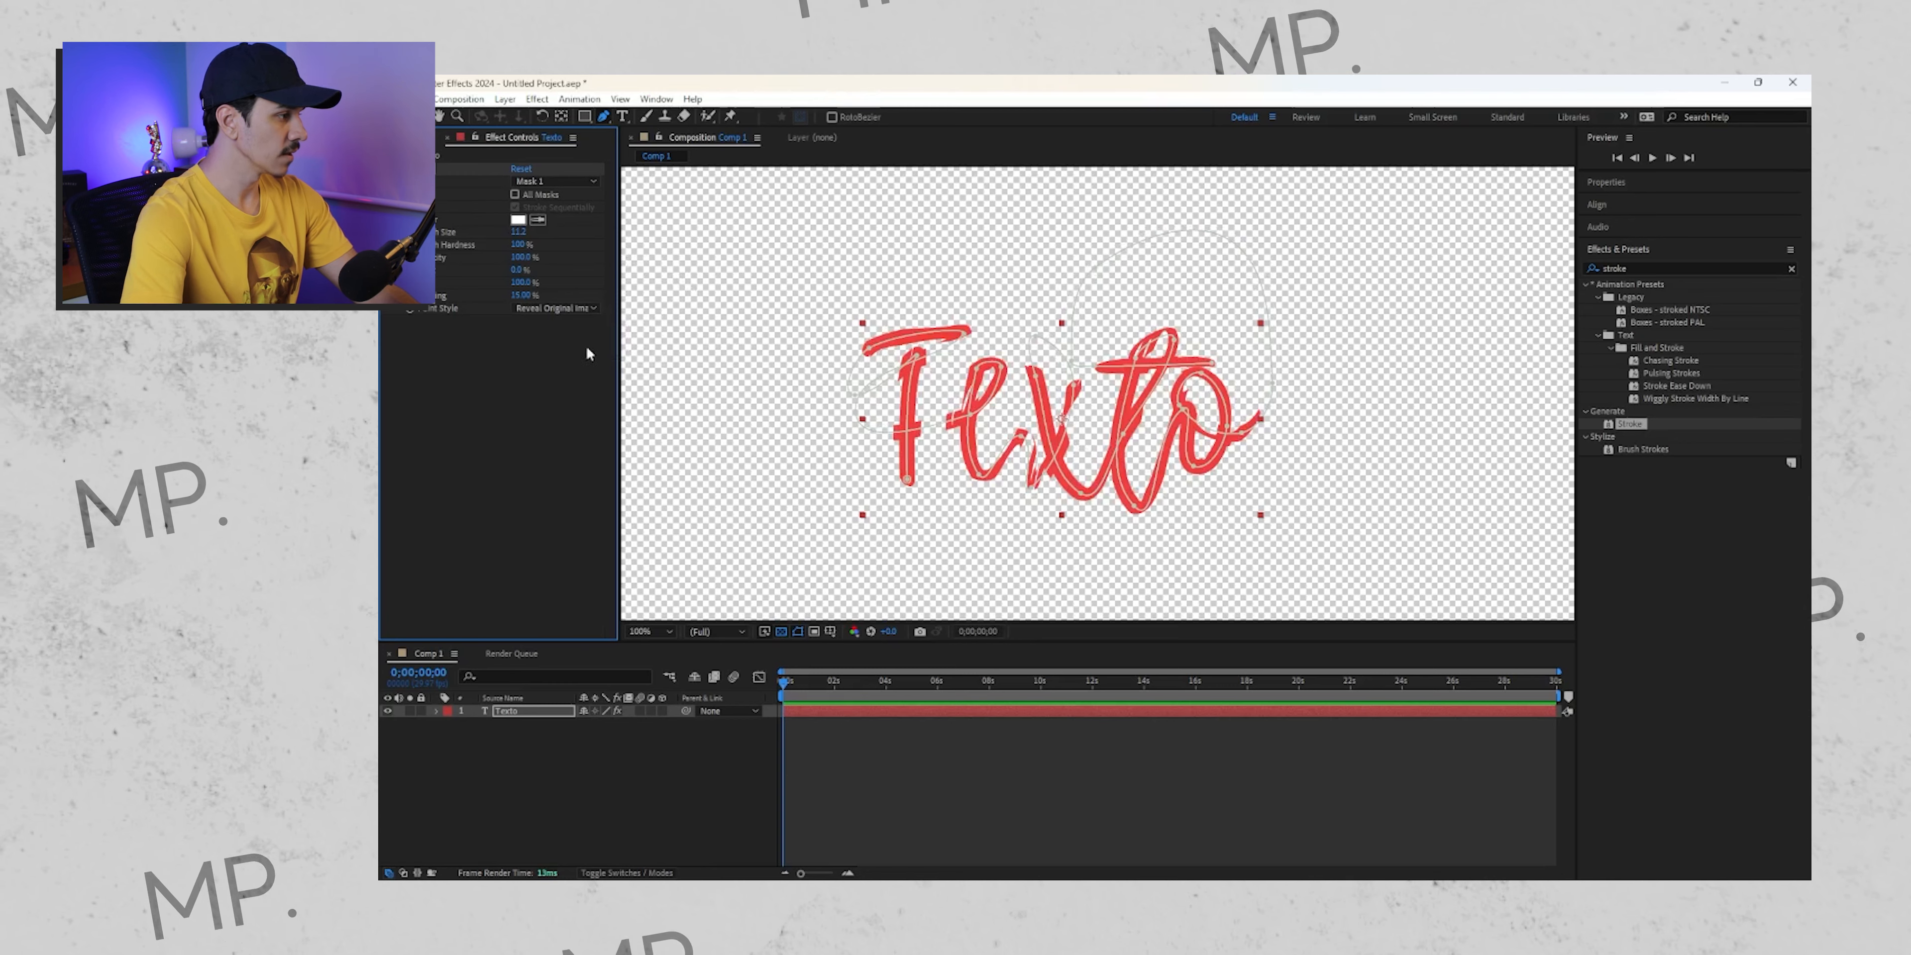
Step: Keyframe the Stroke effect's End value on the Texto layer at 0% at the start and 100% at 2 seconds
left_click(571, 307)
left_click(566, 359)
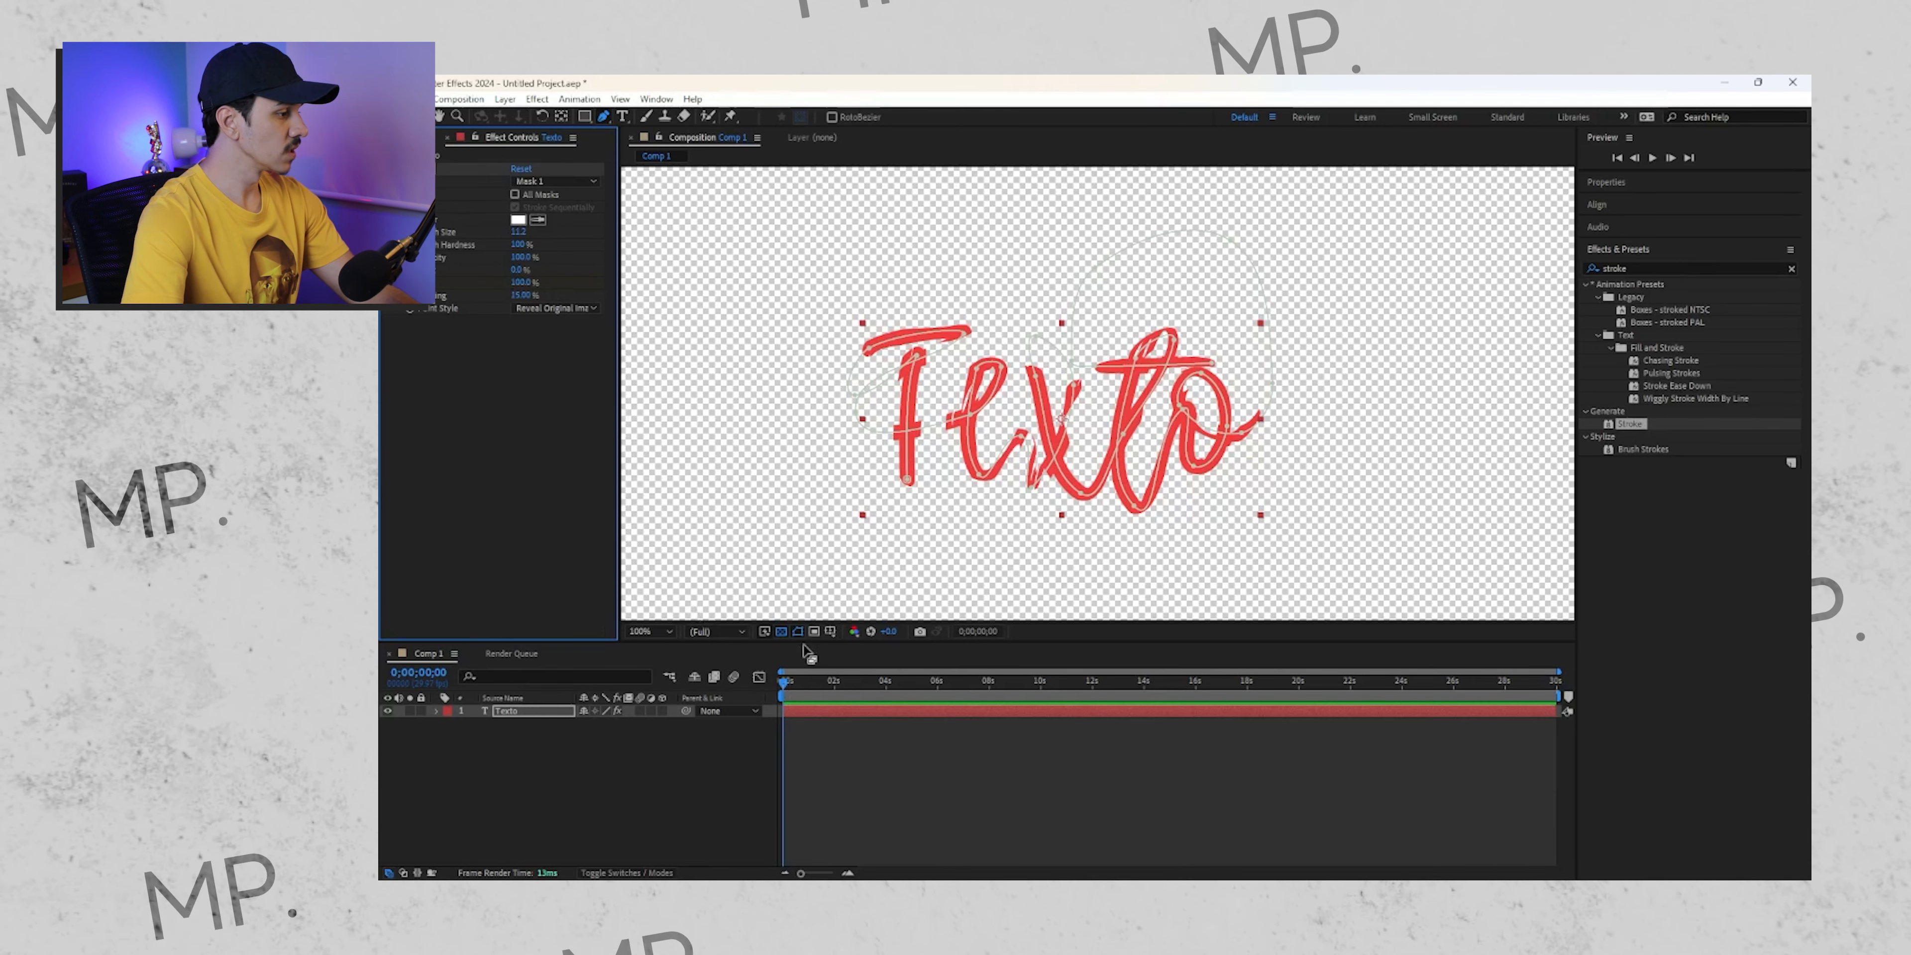
left_click(816, 711)
key("u")
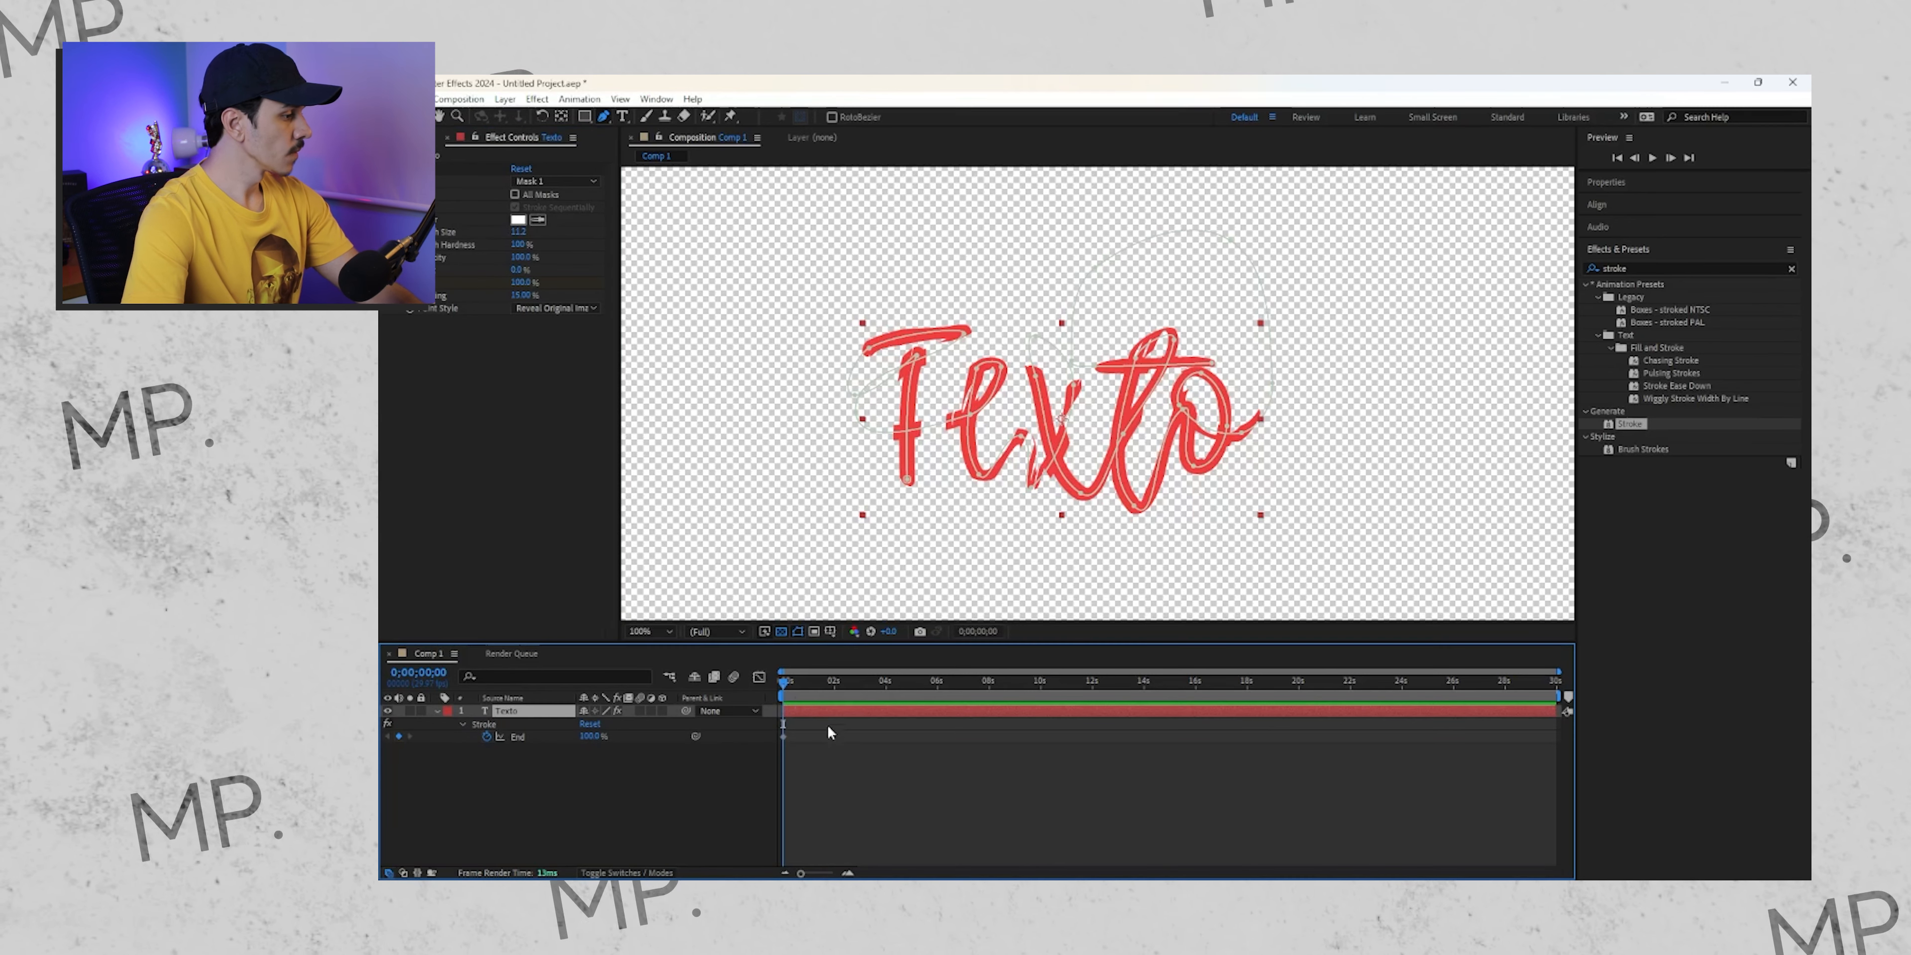
left_click_drag(790, 690, 836, 684)
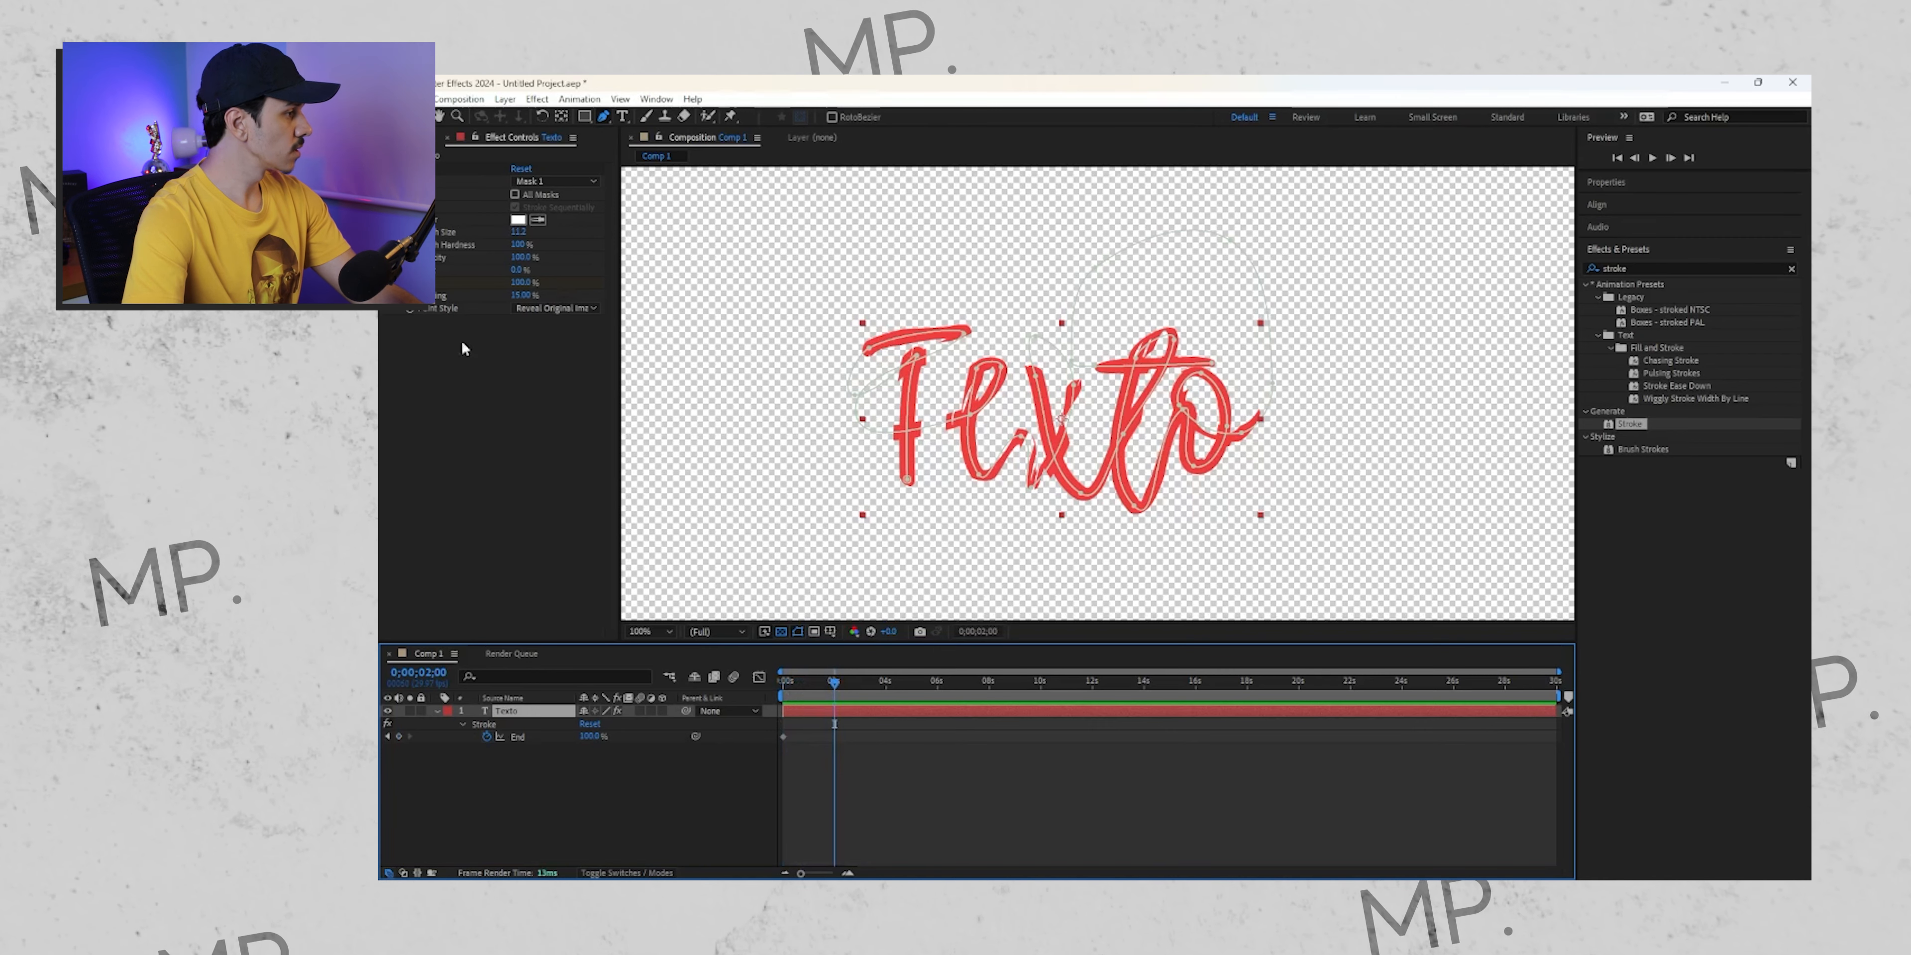
left_click(398, 737)
left_click(387, 737)
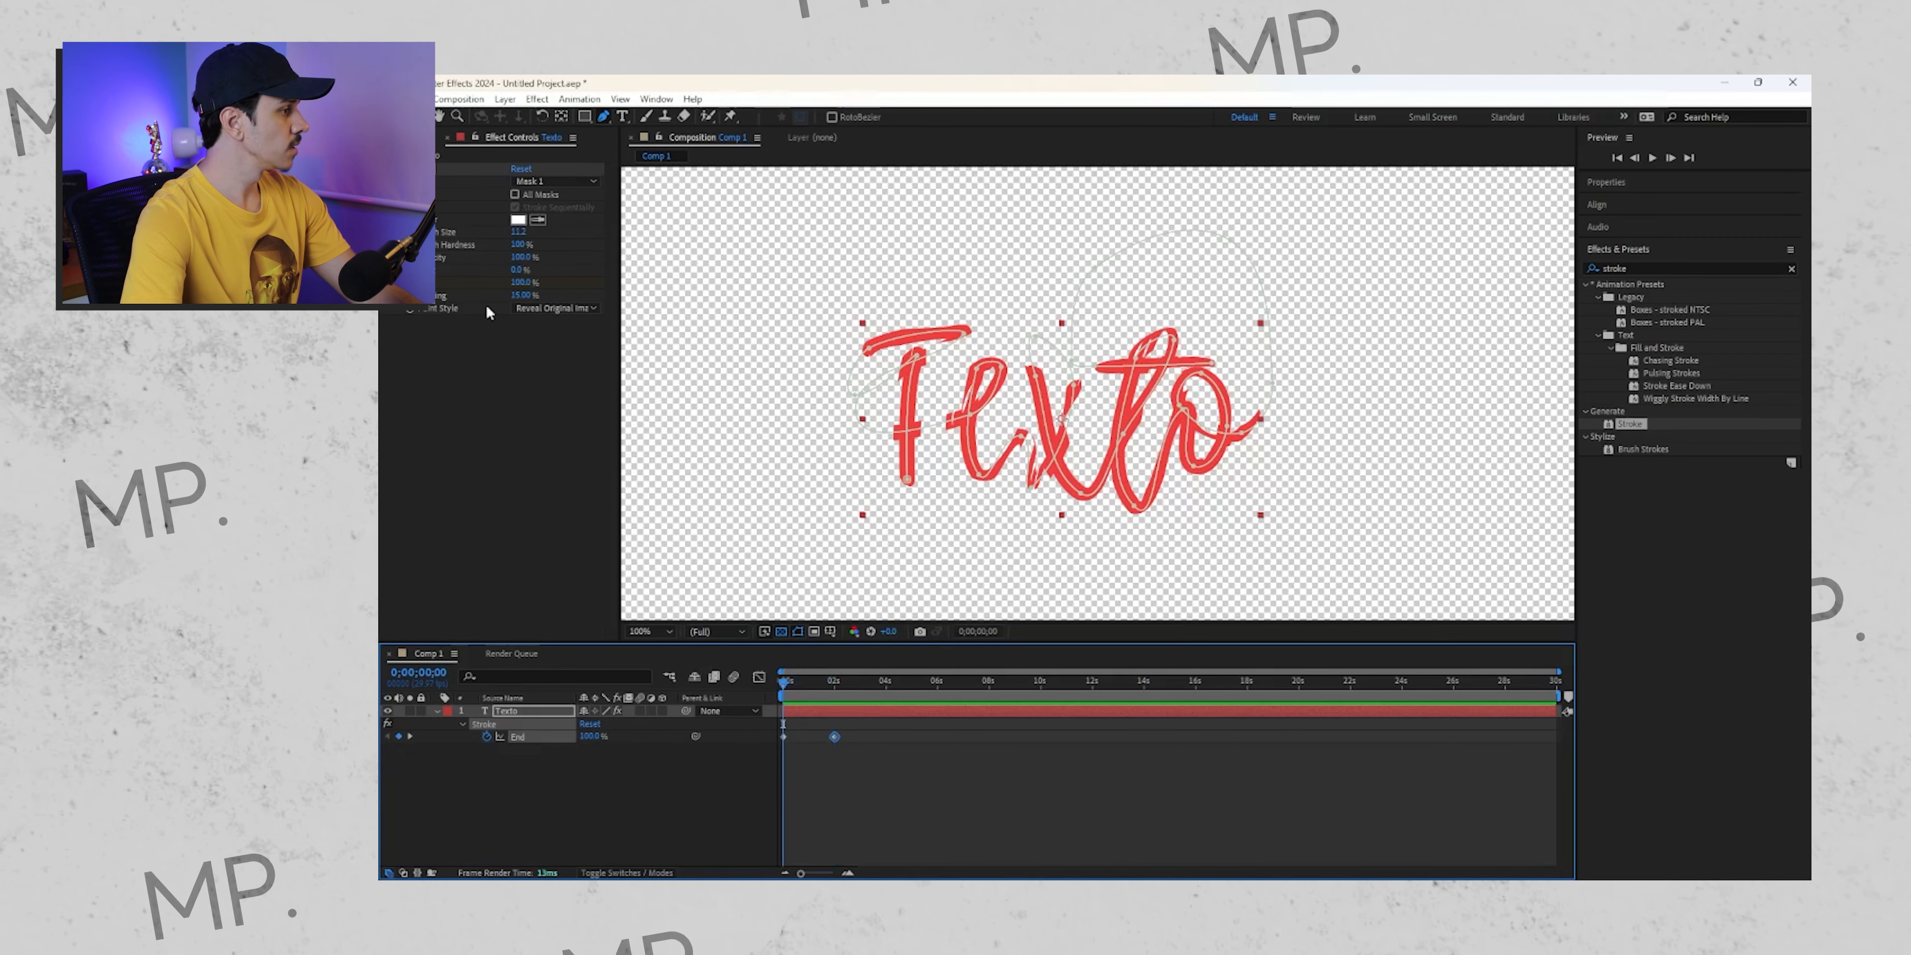
left_click_drag(522, 283, 382, 327)
Step: Preview the reveal animation, enlarge the Stroke effect's brush size to cover the full letters, and preview it again
key("space")
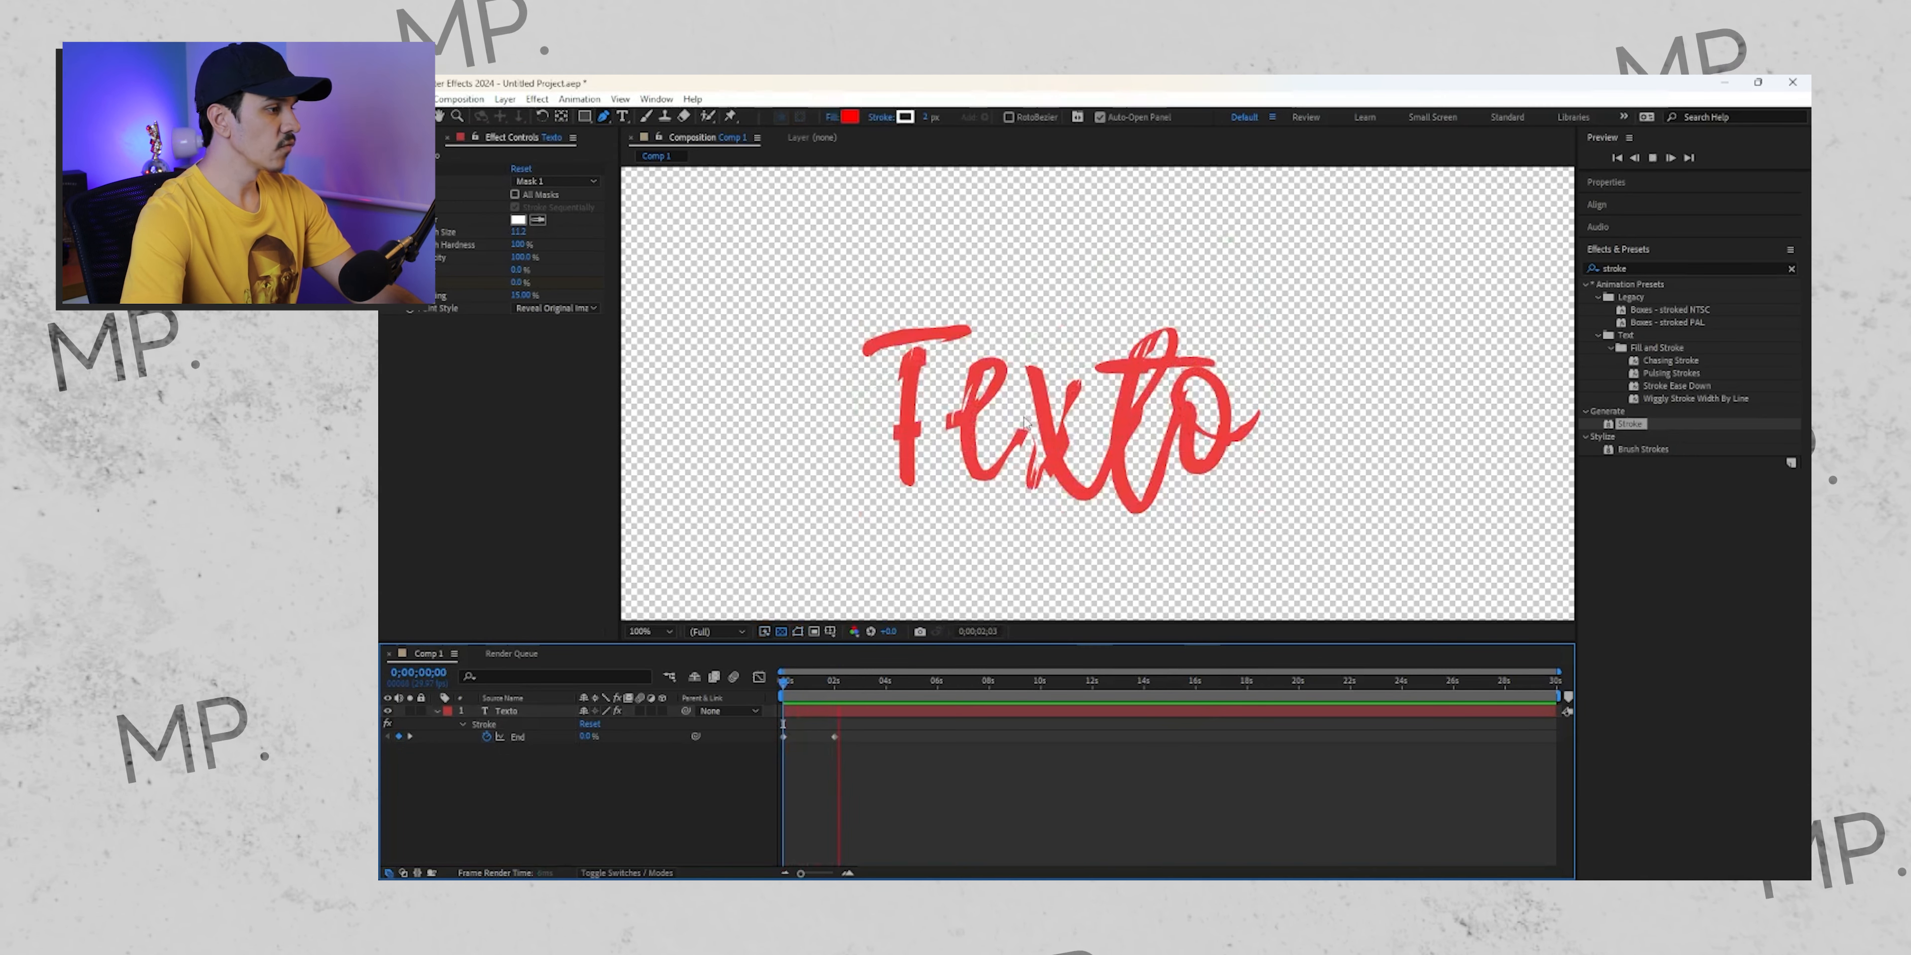
key("space")
left_click(853, 714)
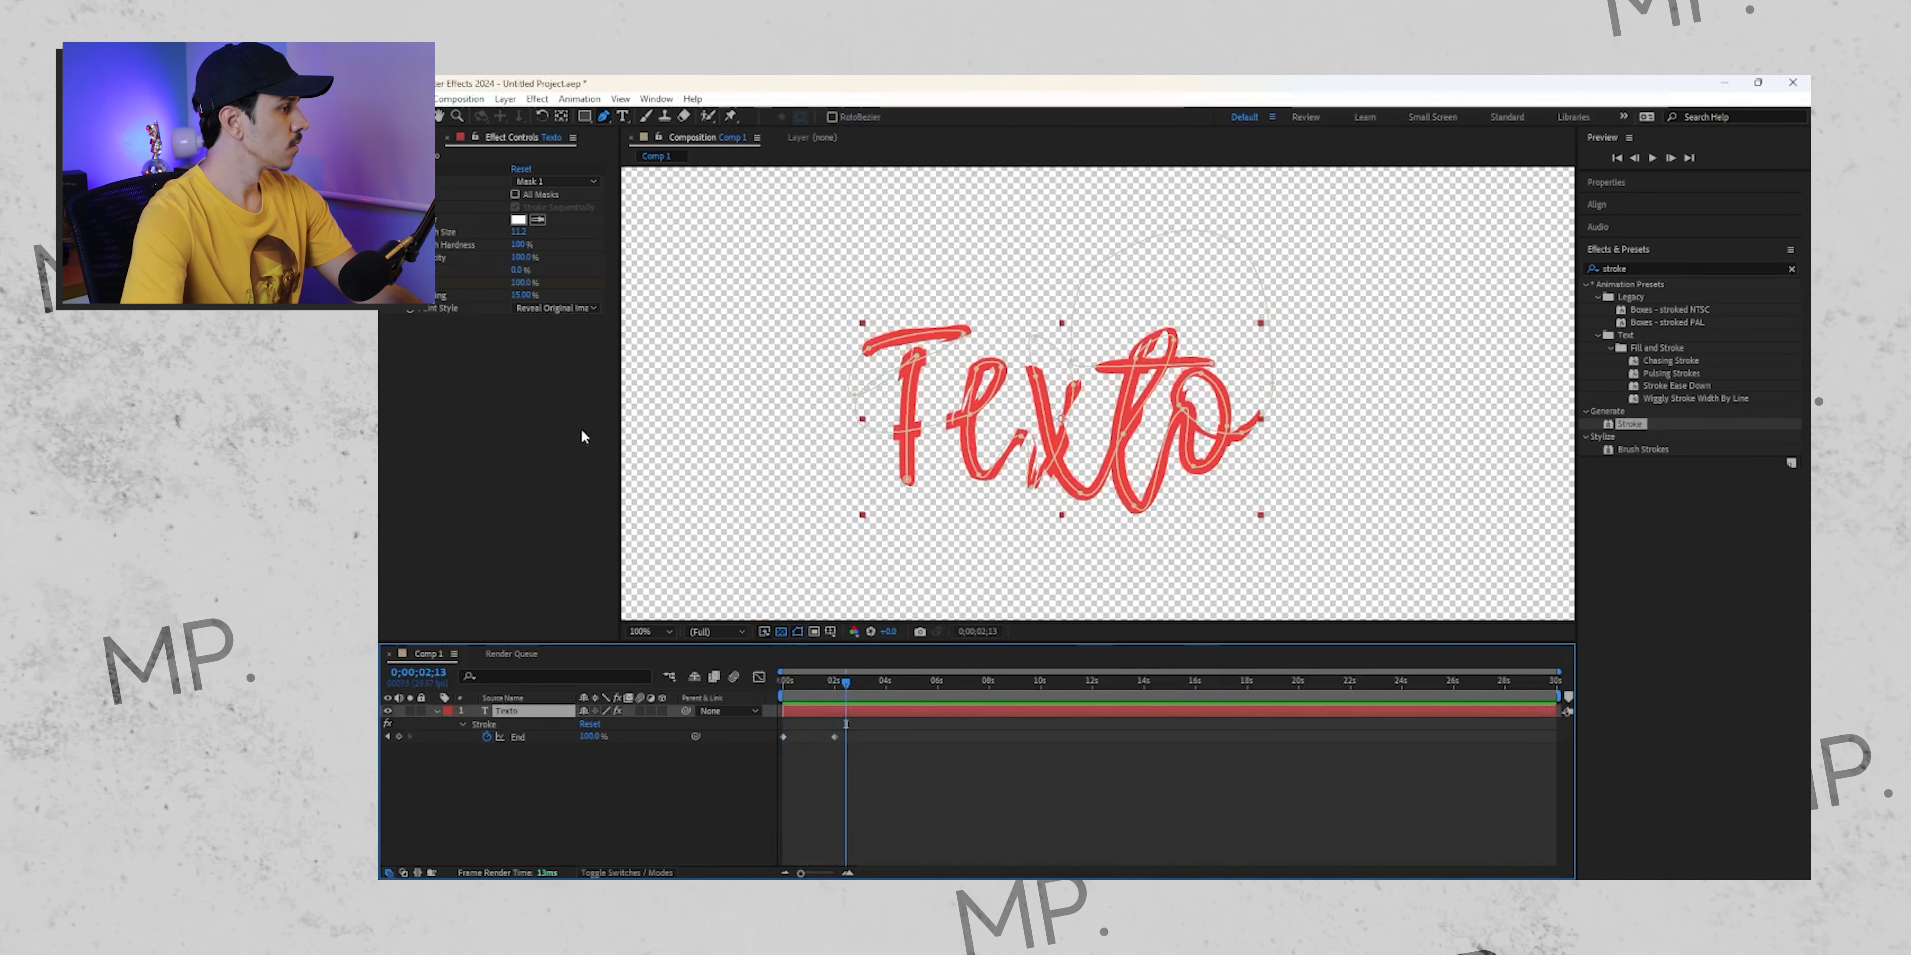
left_click_drag(517, 231, 523, 231)
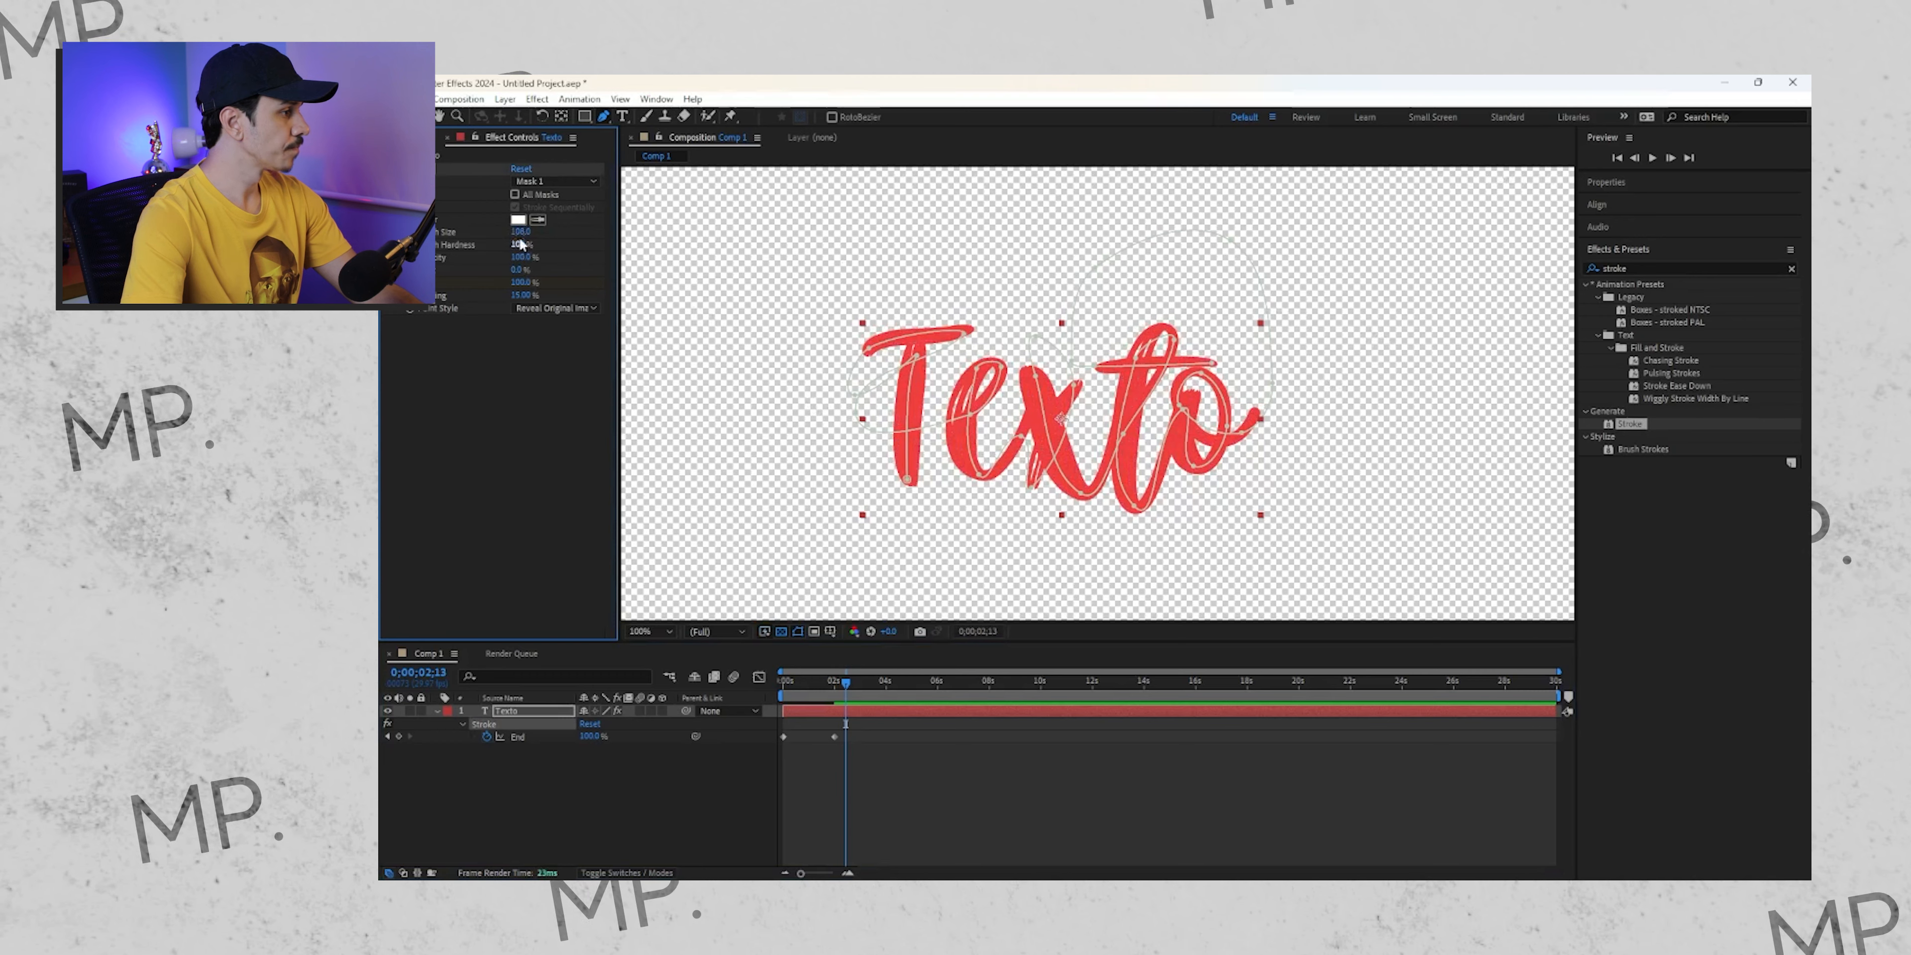
key("space")
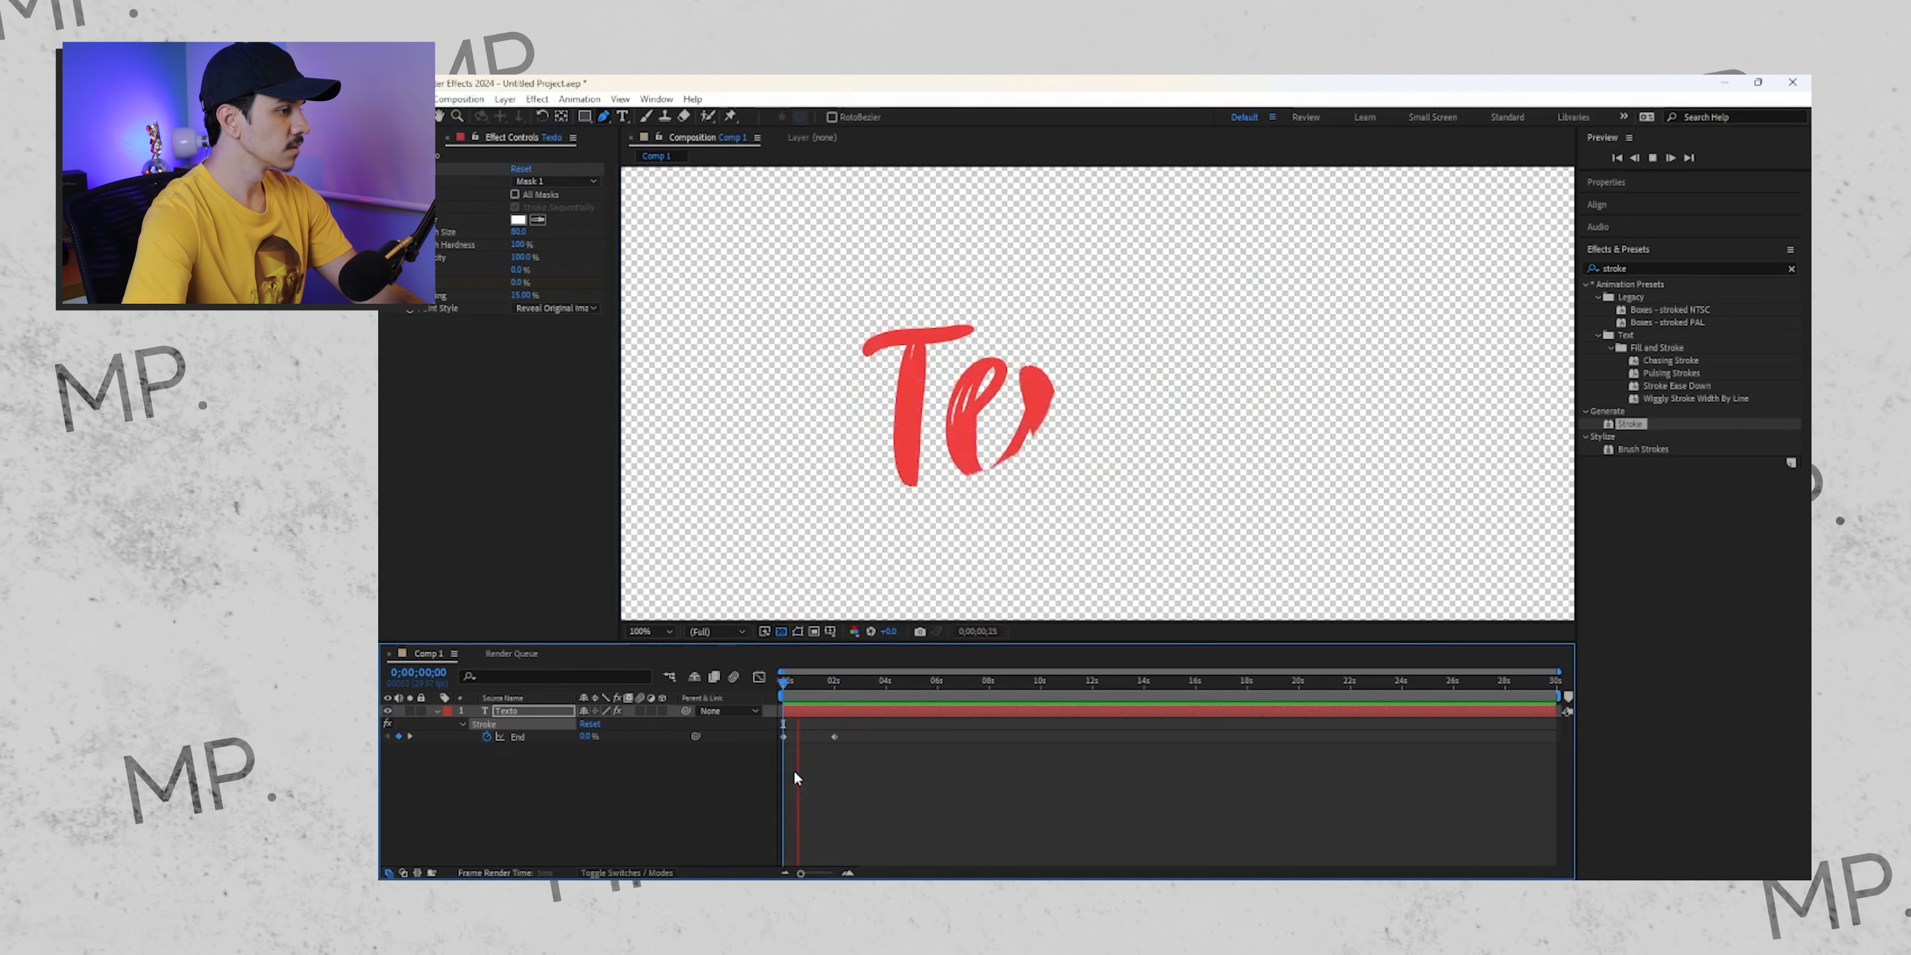
key("space")
Step: Scrub back to the opening frames of the animation and set the Stroke effect's brush size to 60
left_click_drag(825, 683, 789, 683)
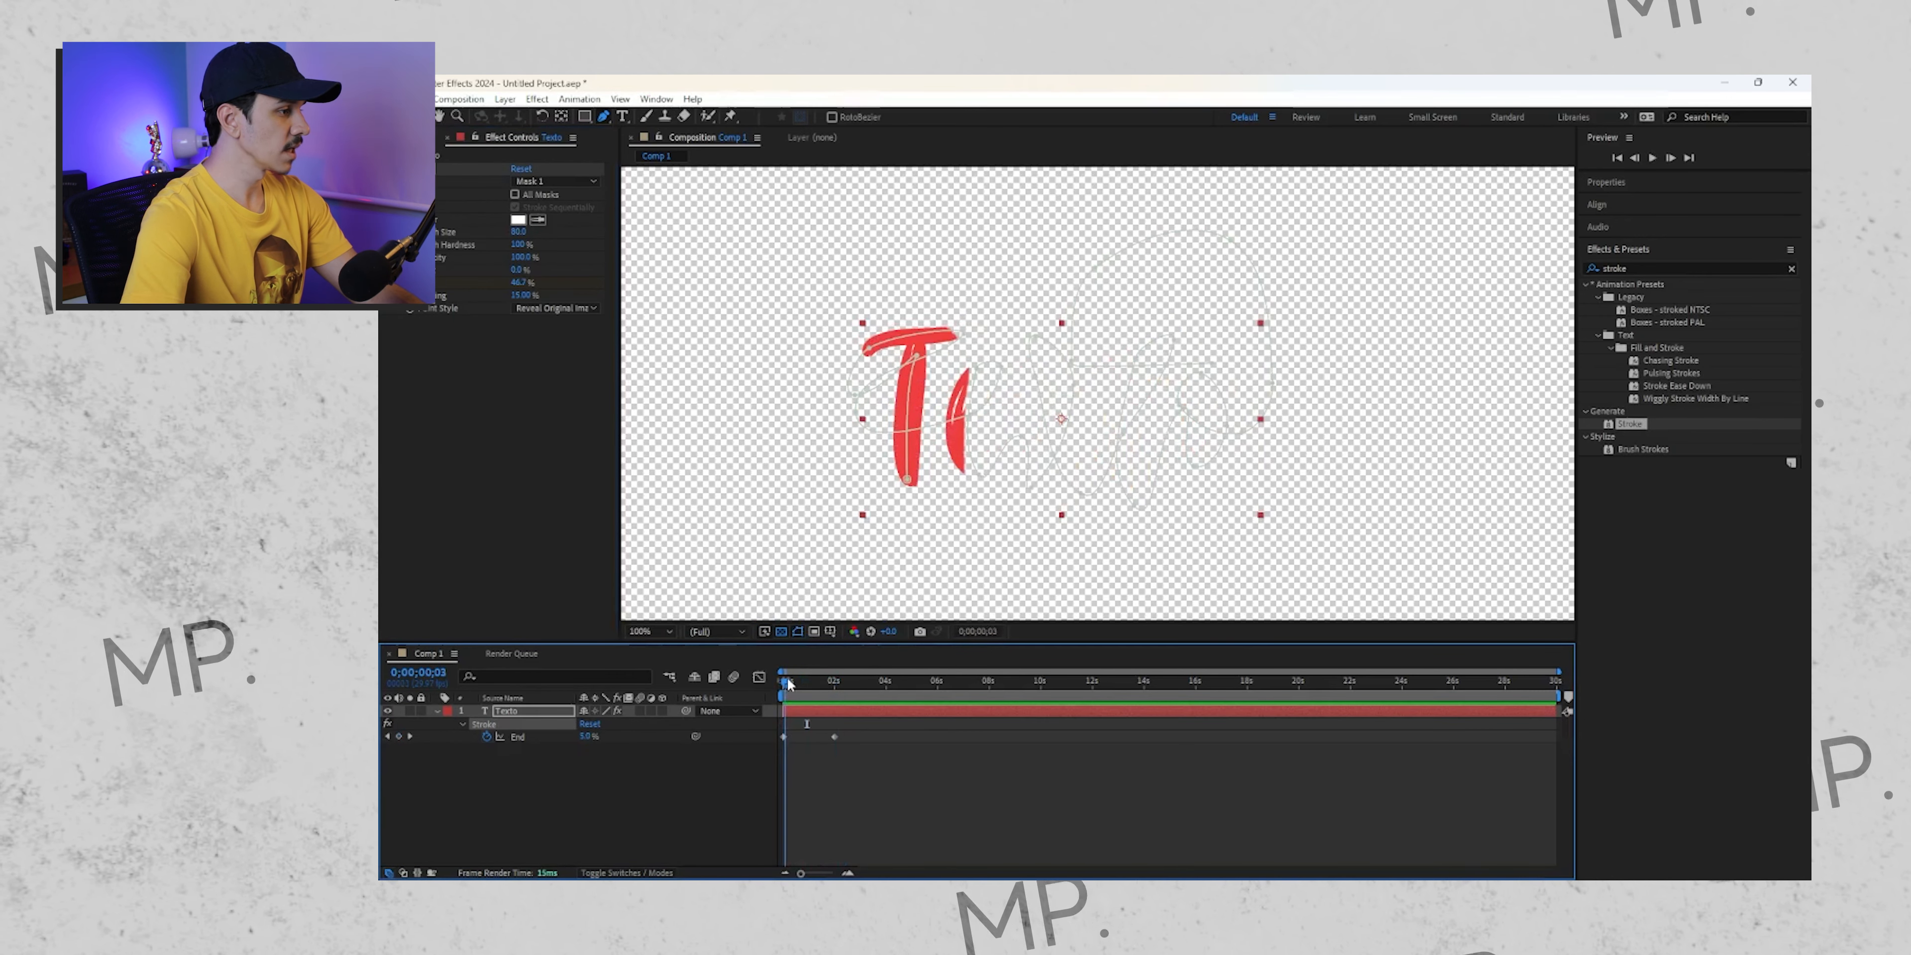
left_click(517, 233)
type("60")
key("Return")
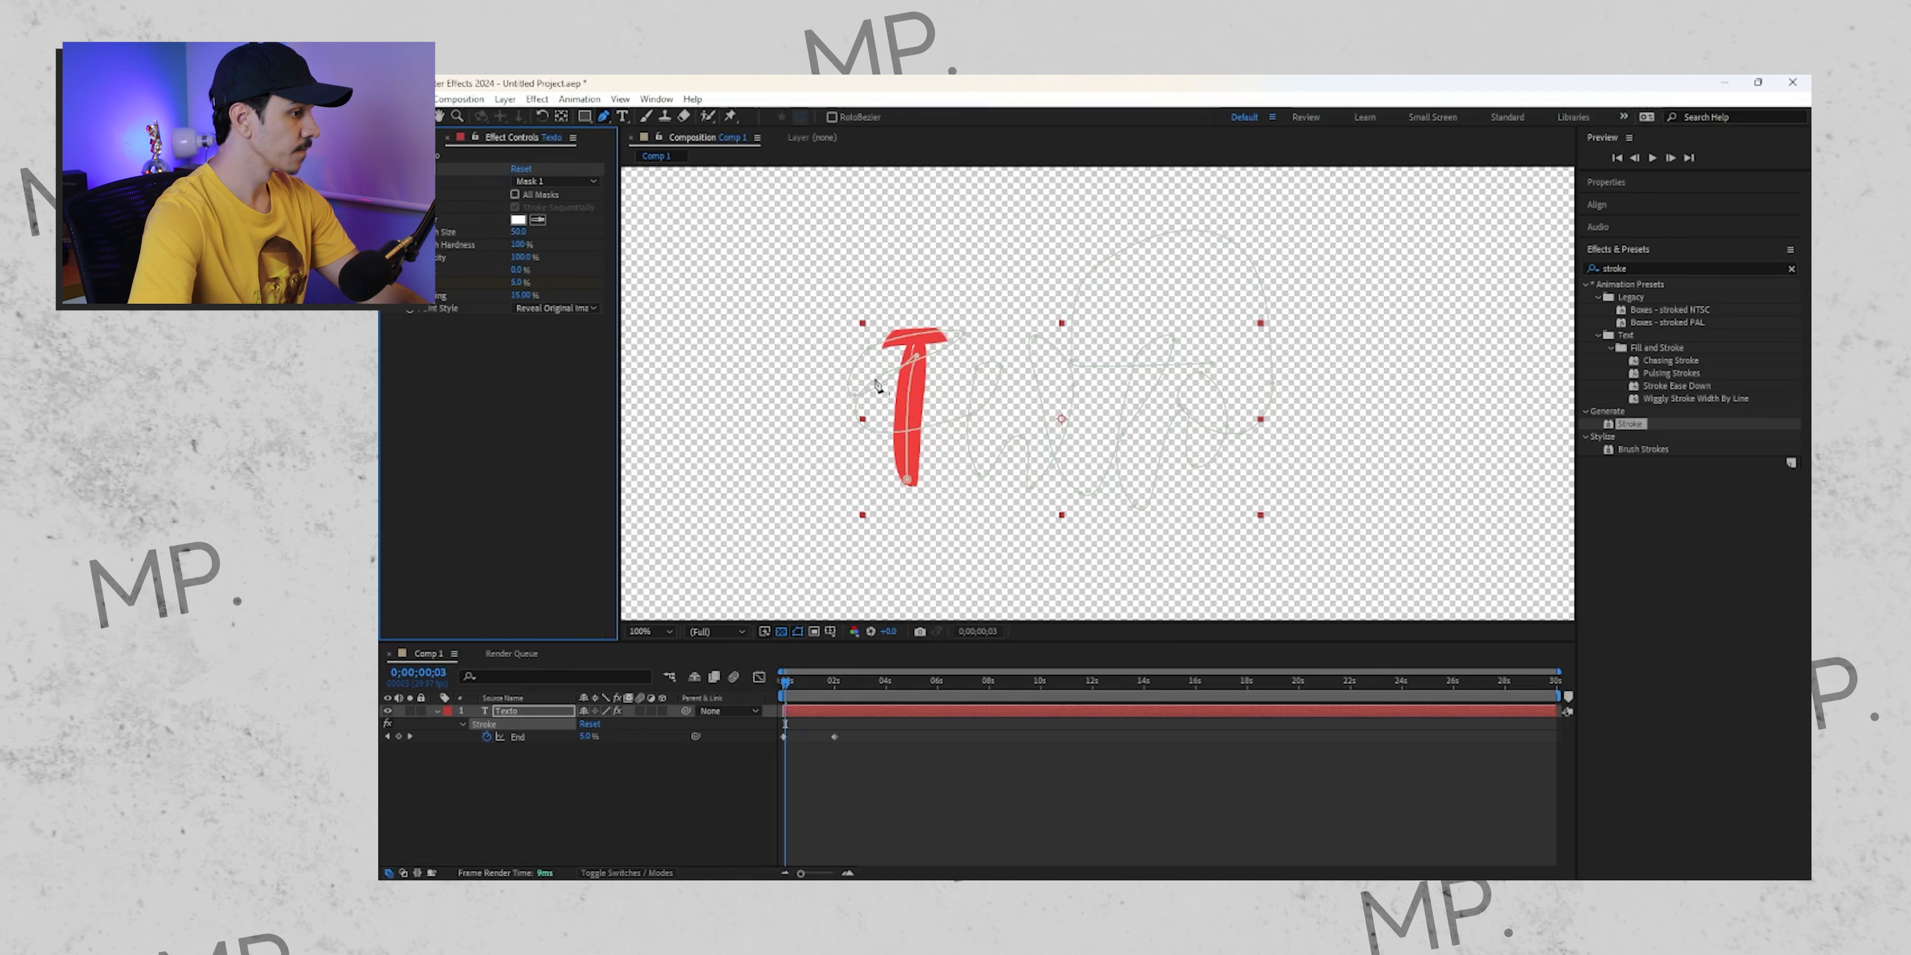
Step: Nudge the mask path slightly downward at the stem of the T and play the handwriting reveal from the start
left_click_drag(913, 356, 913, 368)
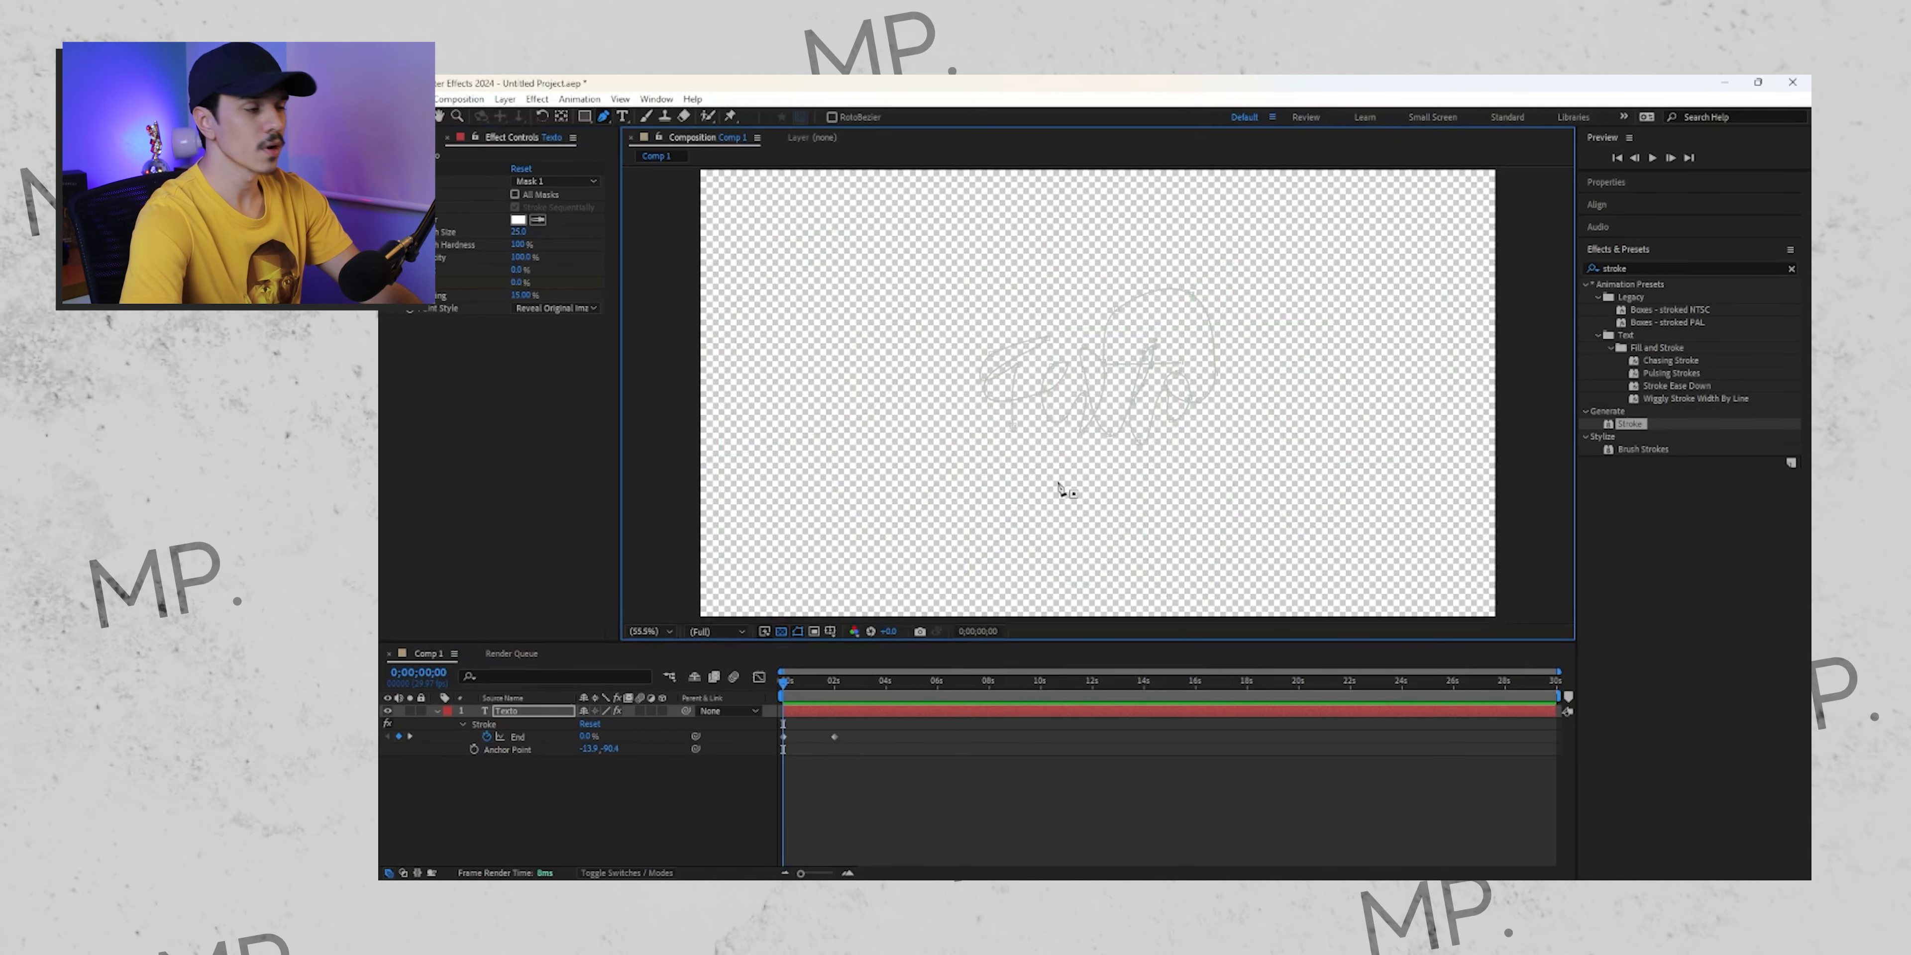
left_click(787, 753)
key("space")
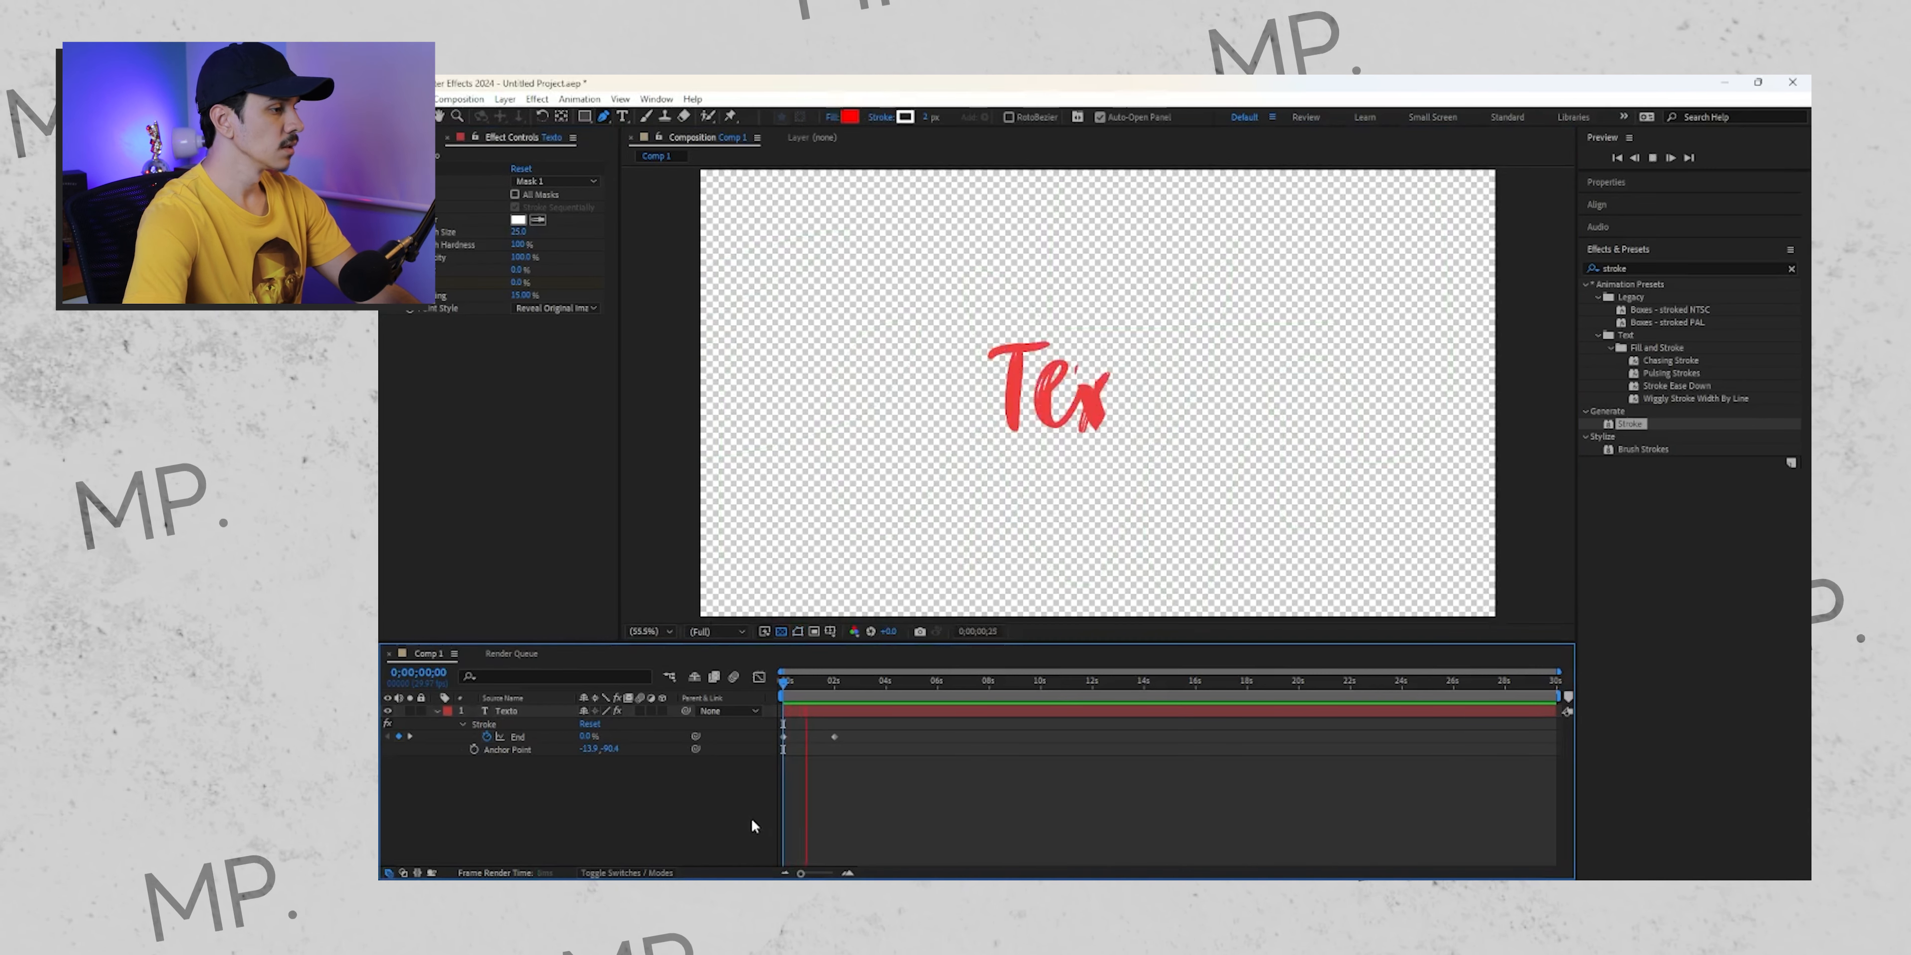
key("space")
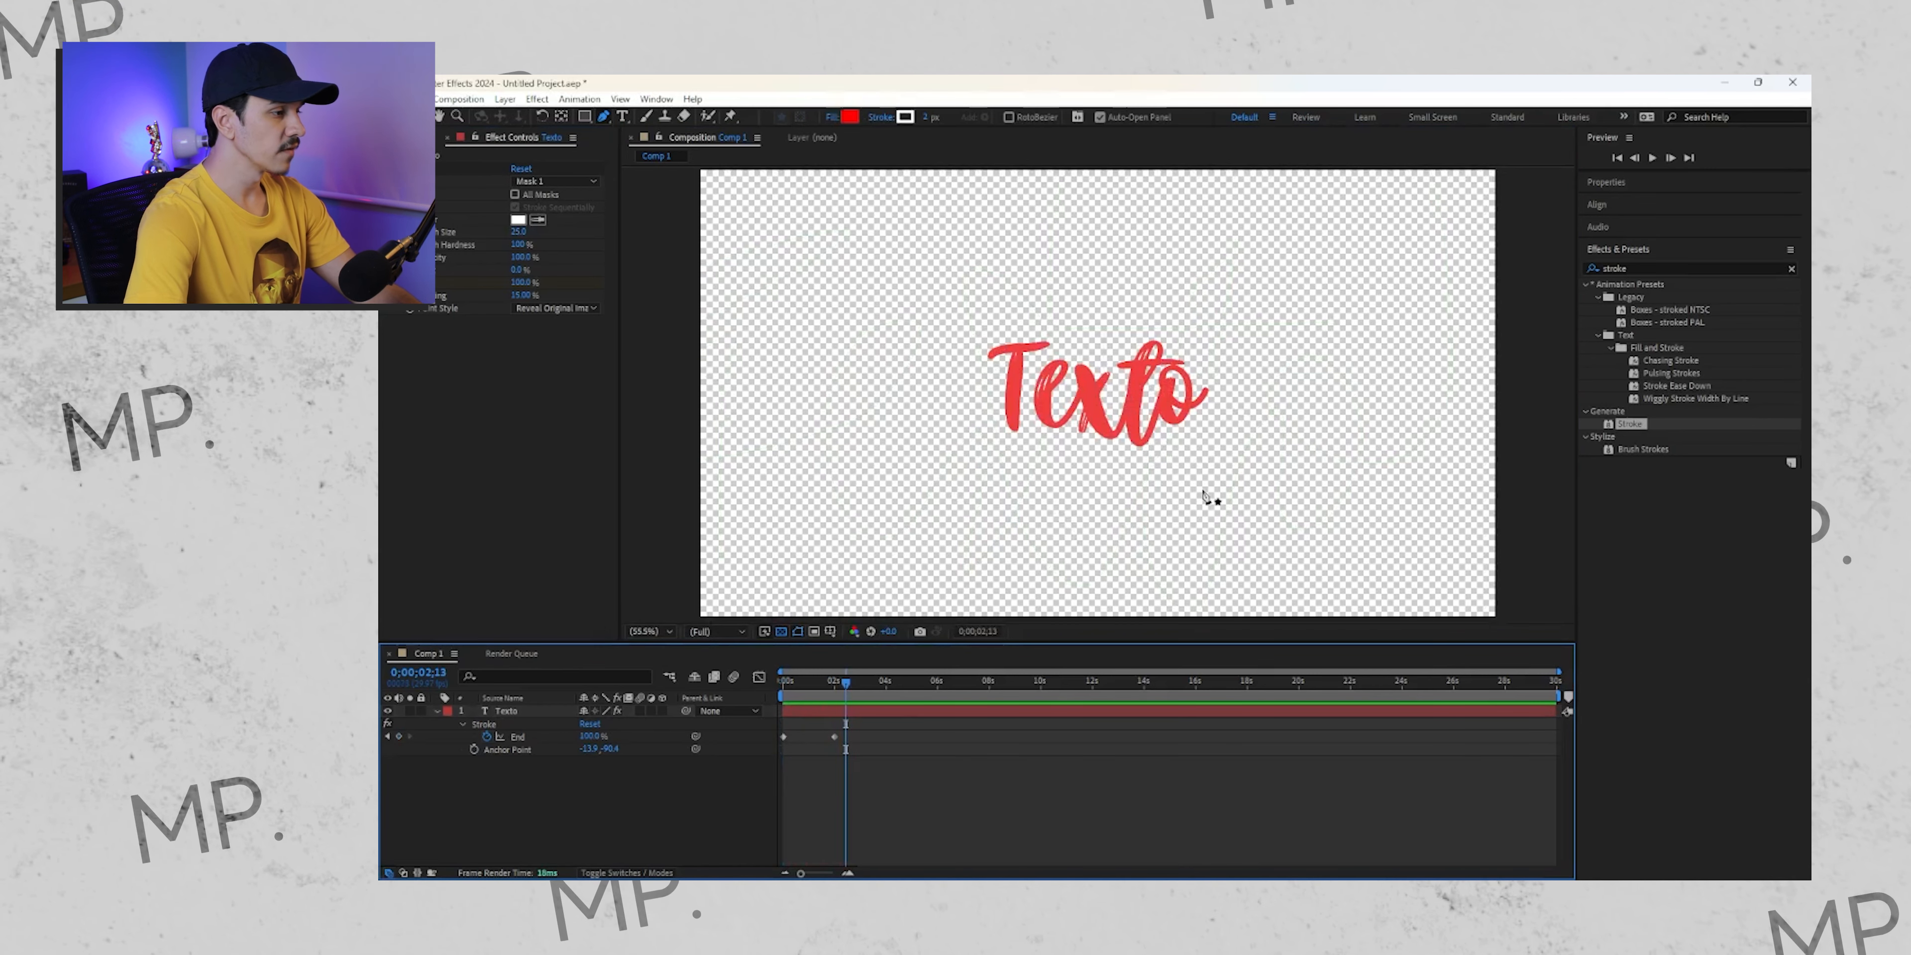